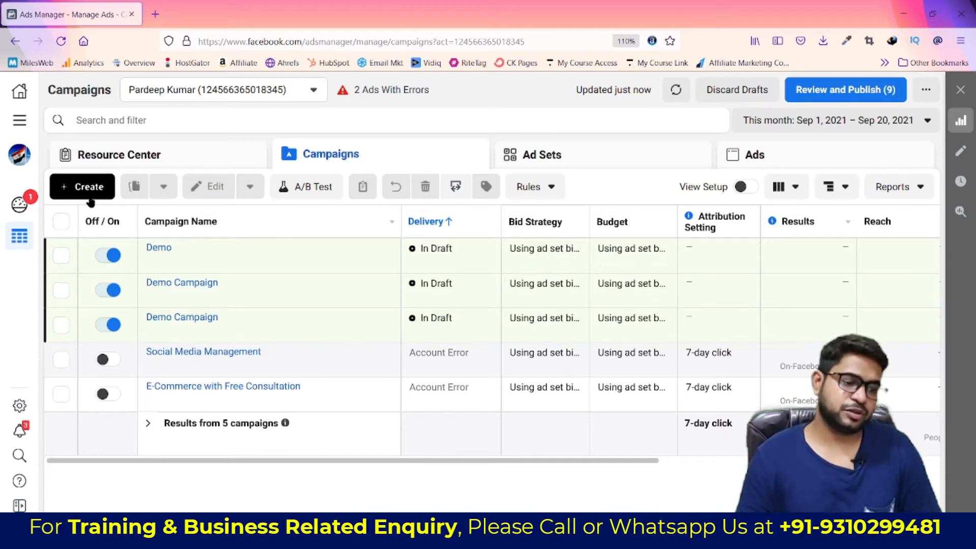
Start a new campaign with the + Create button in the Campaigns tab.
click(76, 188)
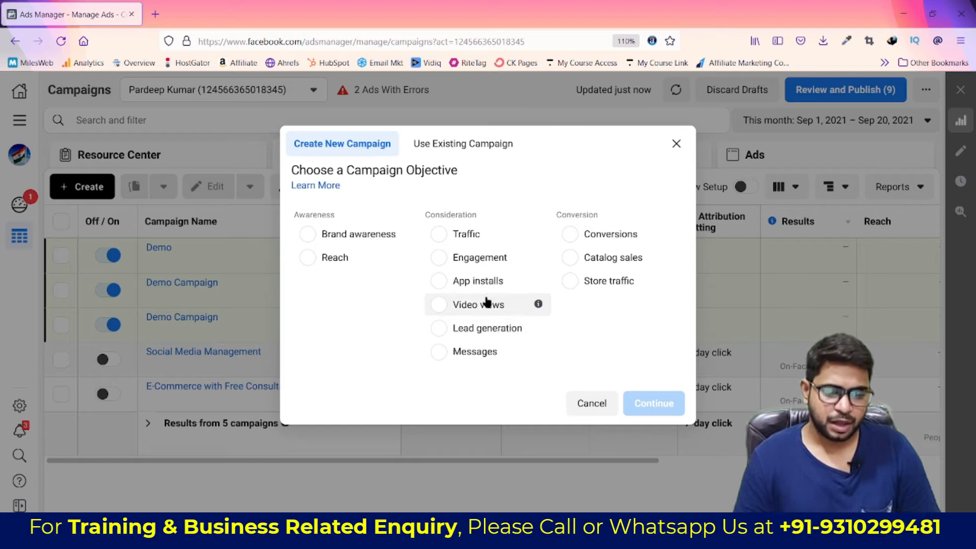
Choose Traffic as the campaign objective and continue to the draft editor.
click(480, 231)
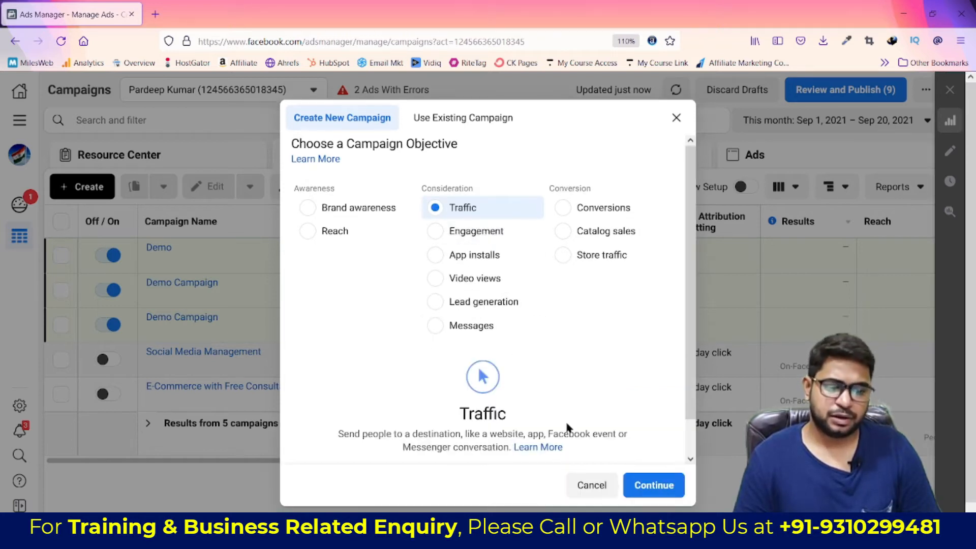
click(666, 498)
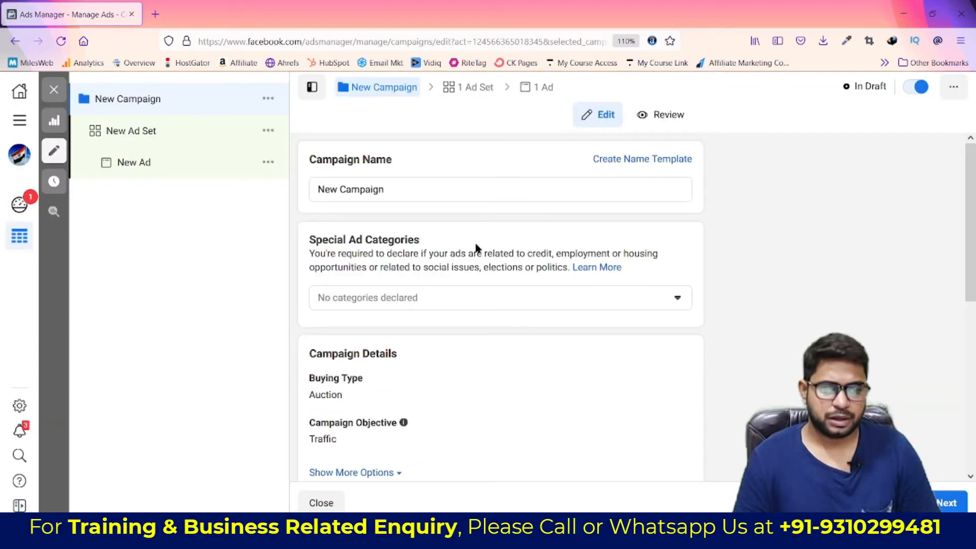
Rename the campaign to 'Demo 4'.
click(434, 187)
key(ctrl+a)
text(De)
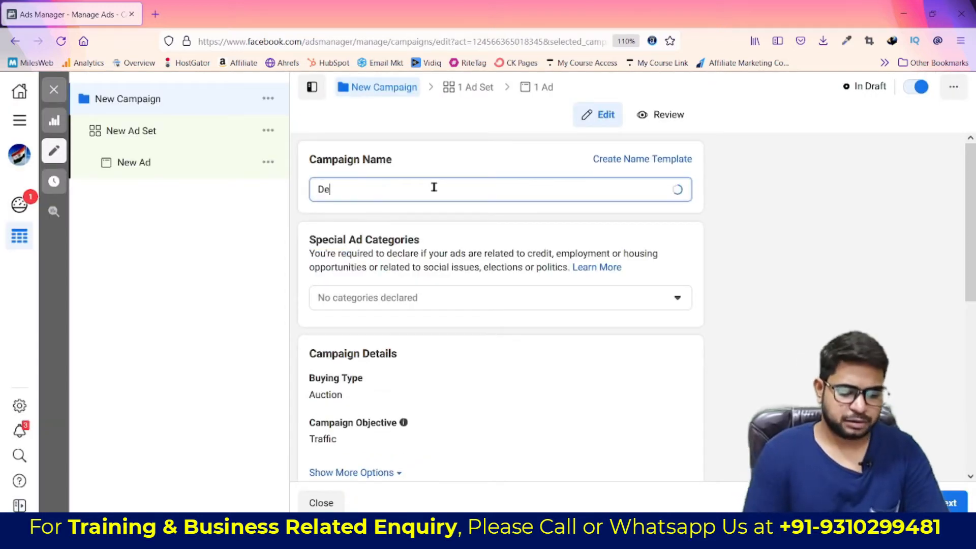
text(mo 4)
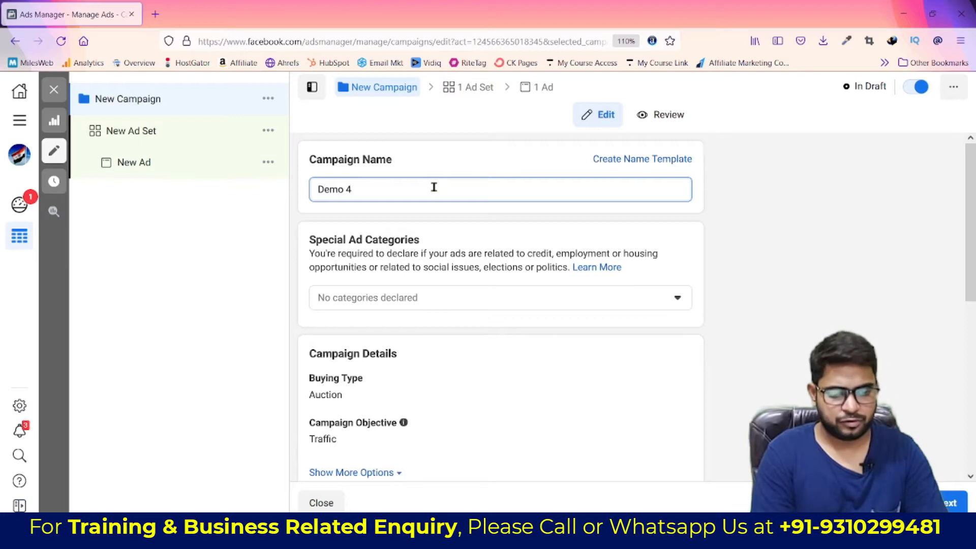
key(Return)
Review the ad set settings, including the ₹800 daily budget, and proceed to the new ad.
scroll(680, 409, down, 5)
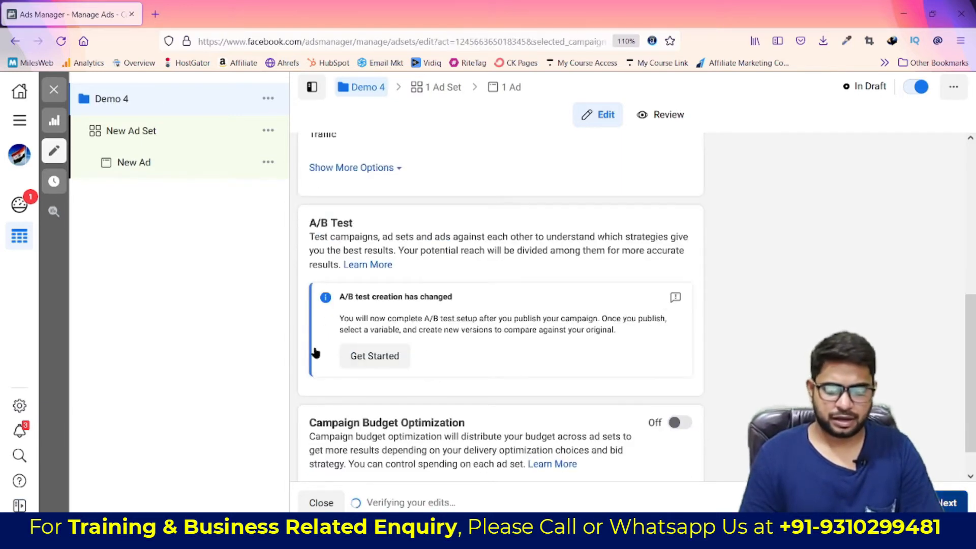
scroll(427, 307, down, 7)
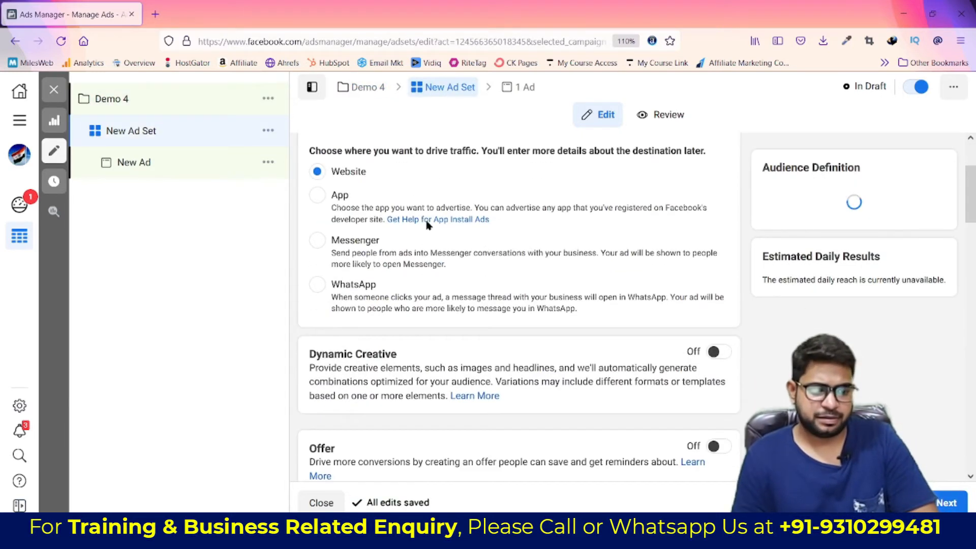
scroll(468, 175, down, 2)
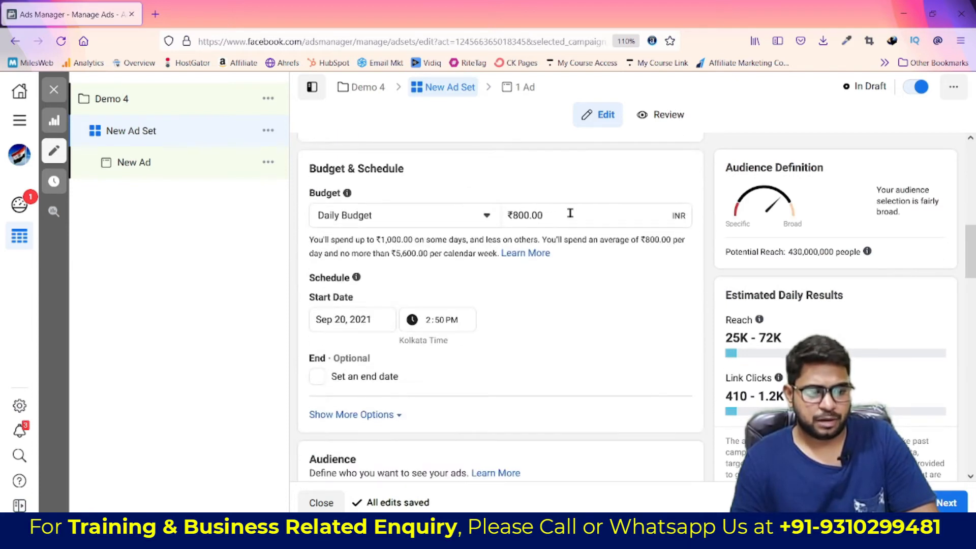
scroll(570, 211, down, 1)
scroll(570, 211, down, 5)
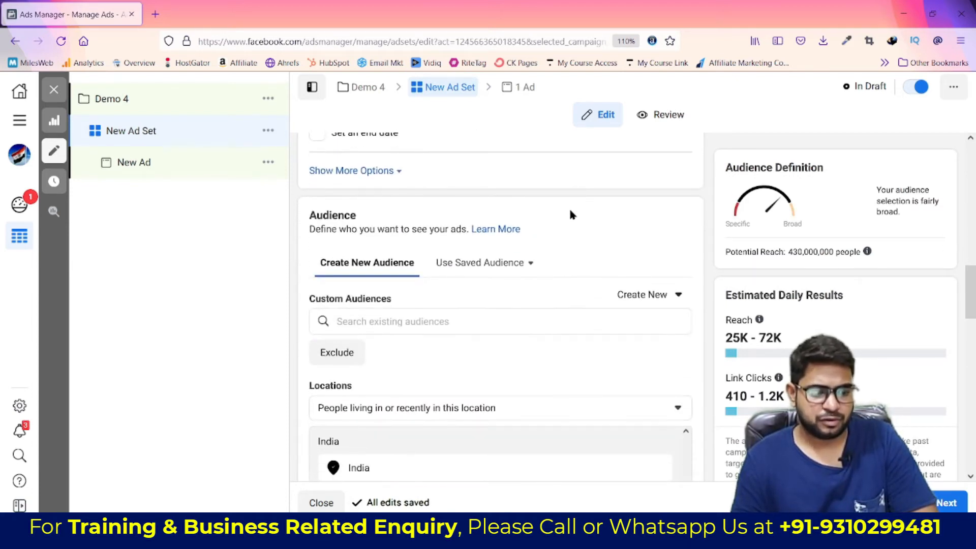
scroll(569, 213, down, 8)
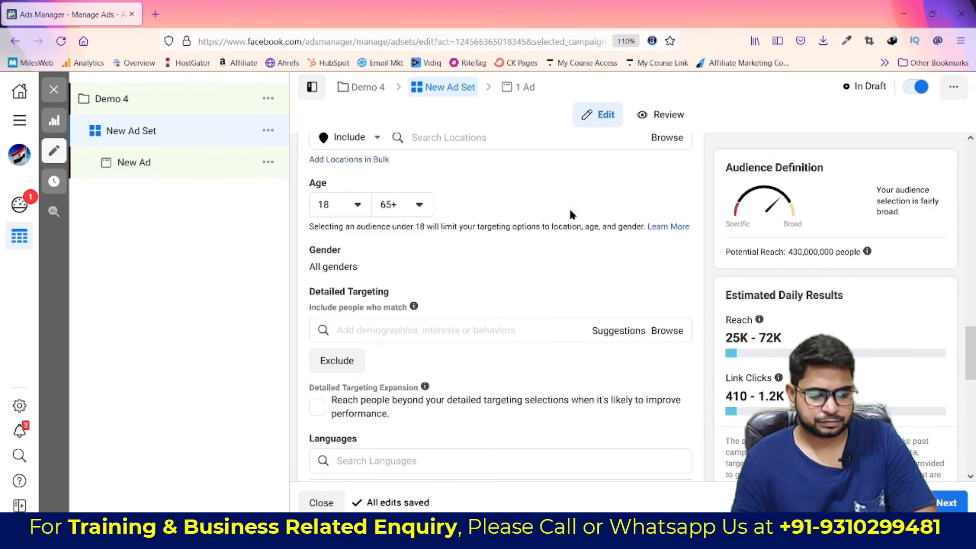
scroll(570, 214, down, 5)
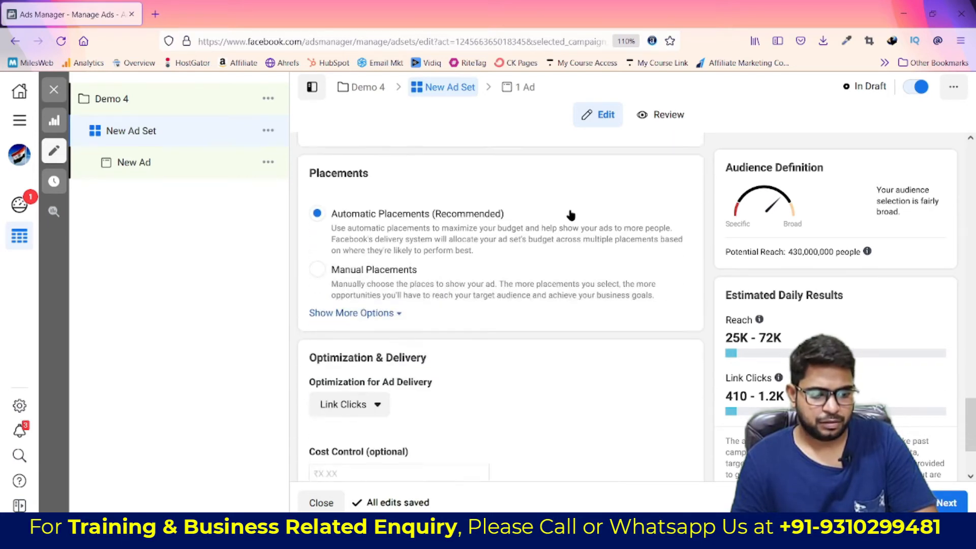
click(944, 503)
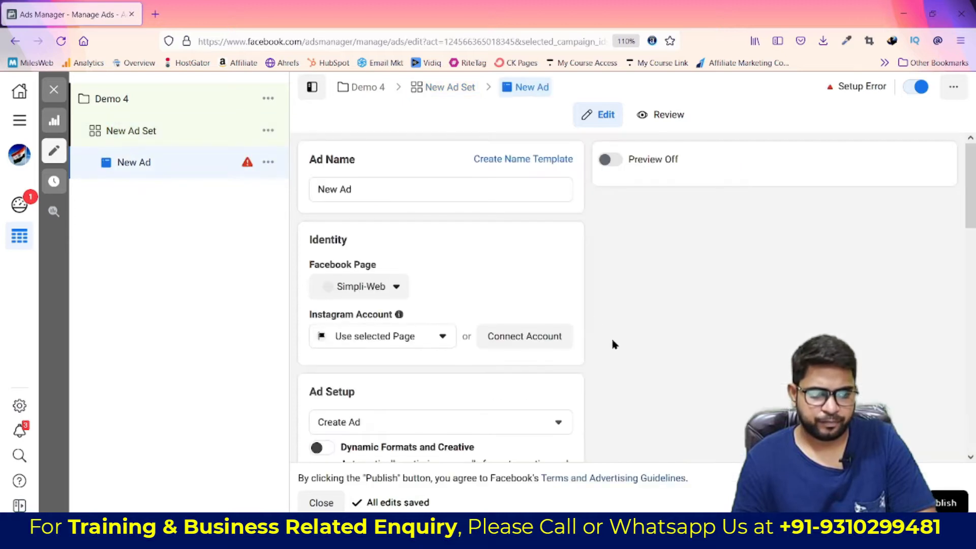
Review the New Ad form down to Tracking and begin setting up App Events tracking.
scroll(533, 283, down, 9)
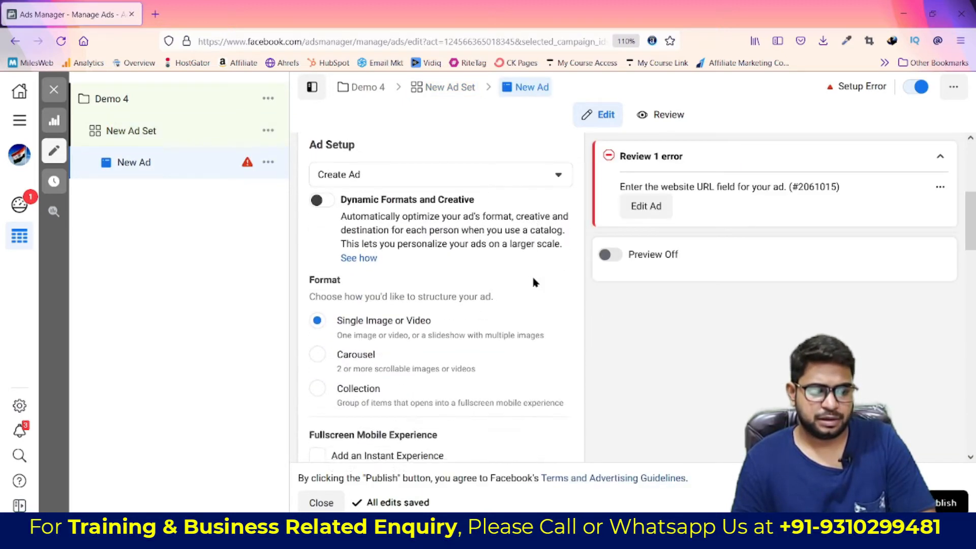
scroll(533, 283, down, 7)
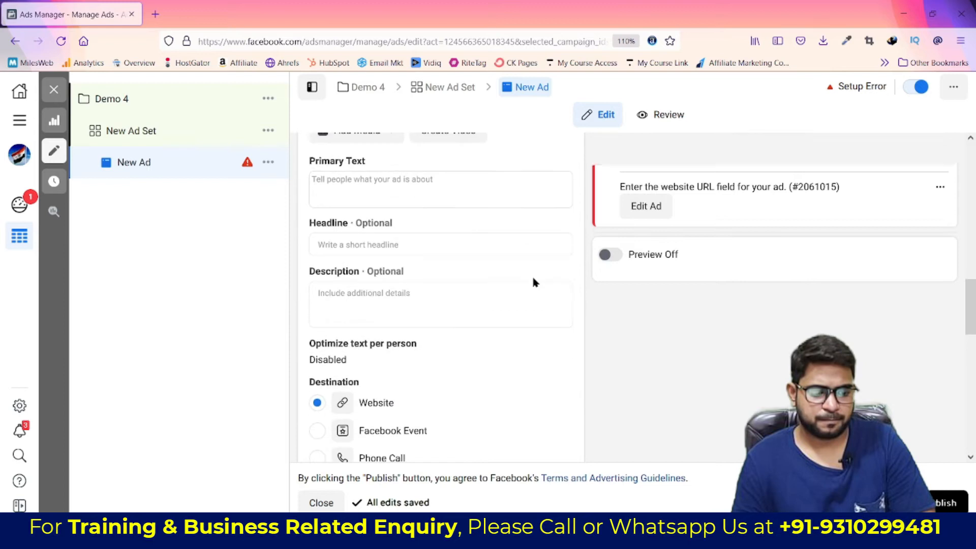
scroll(533, 283, down, 6)
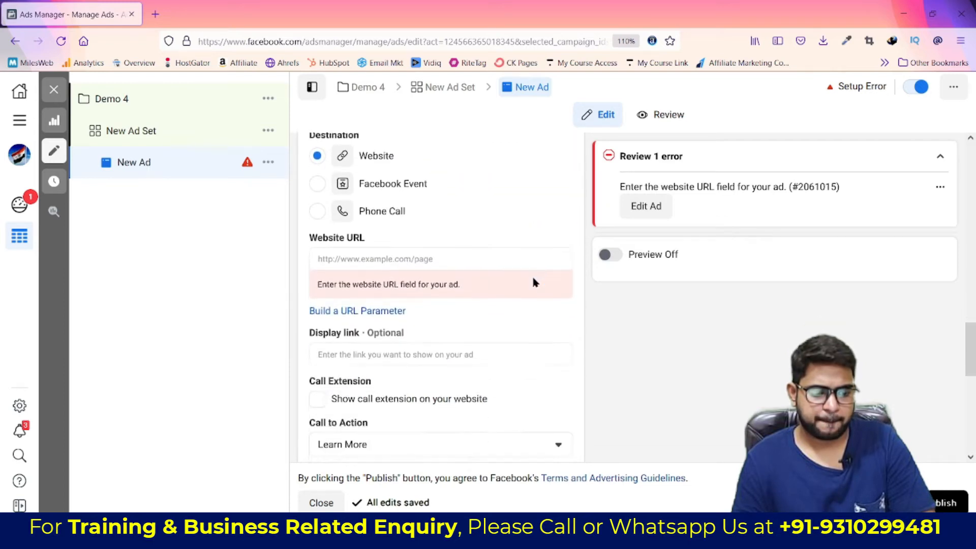
scroll(534, 282, down, 5)
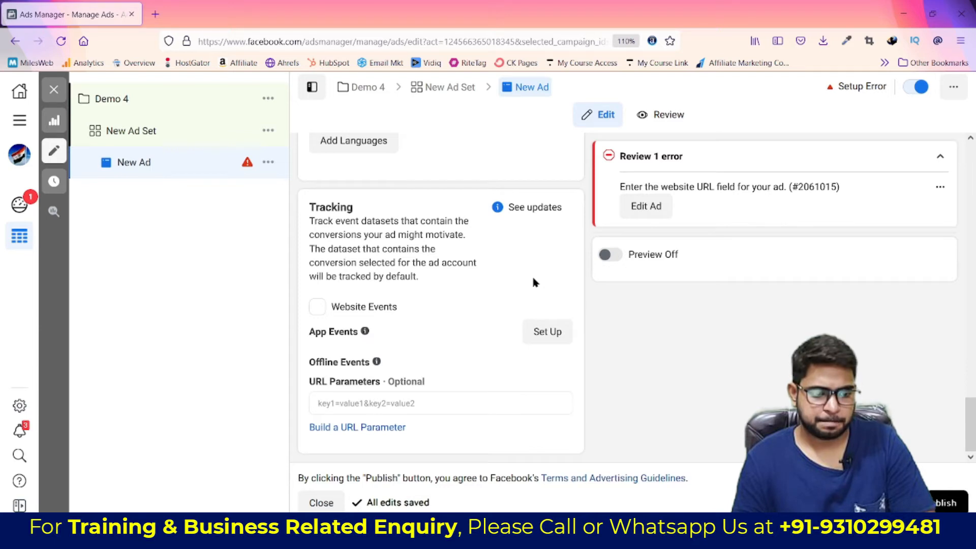
scroll(494, 294, up, 8)
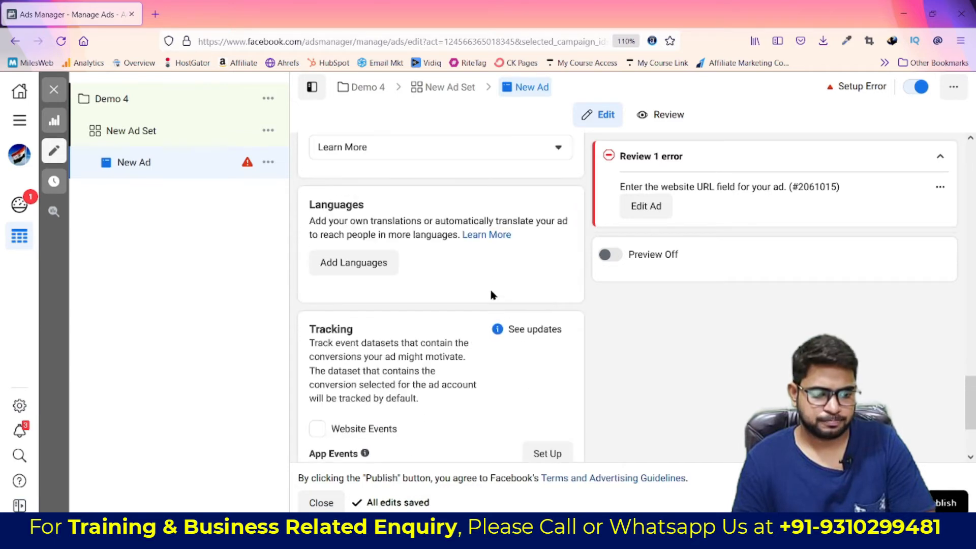
scroll(491, 295, up, 10)
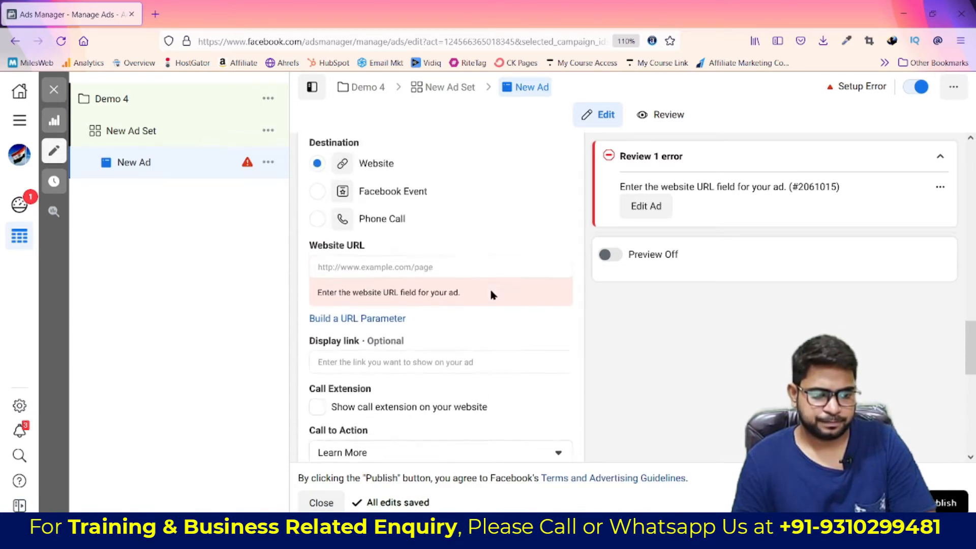
scroll(491, 294, up, 10)
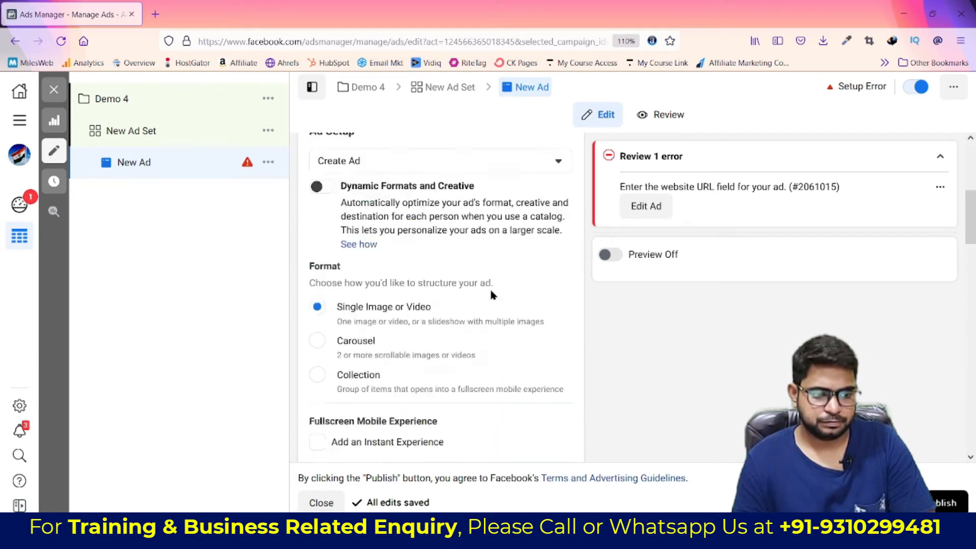
scroll(491, 296, down, 10)
scroll(491, 297, down, 12)
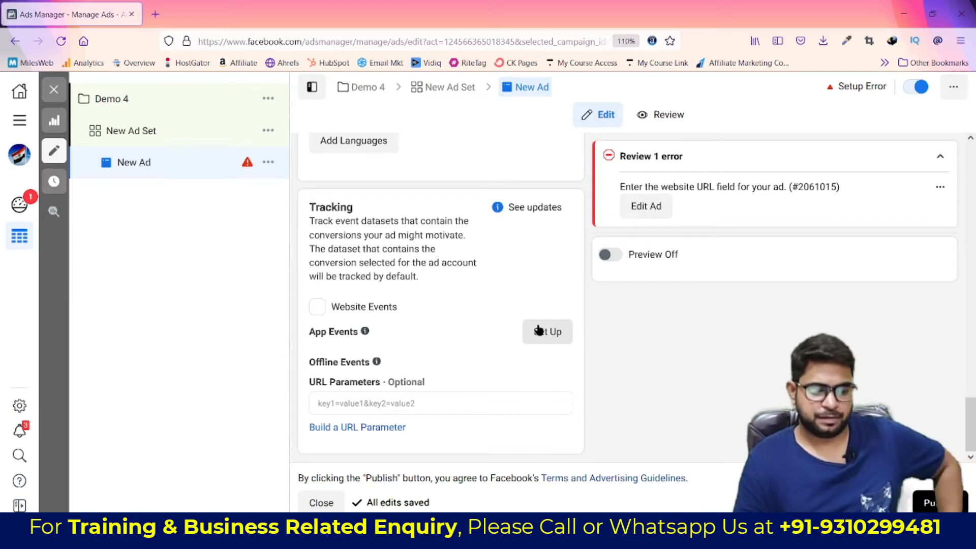
click(538, 330)
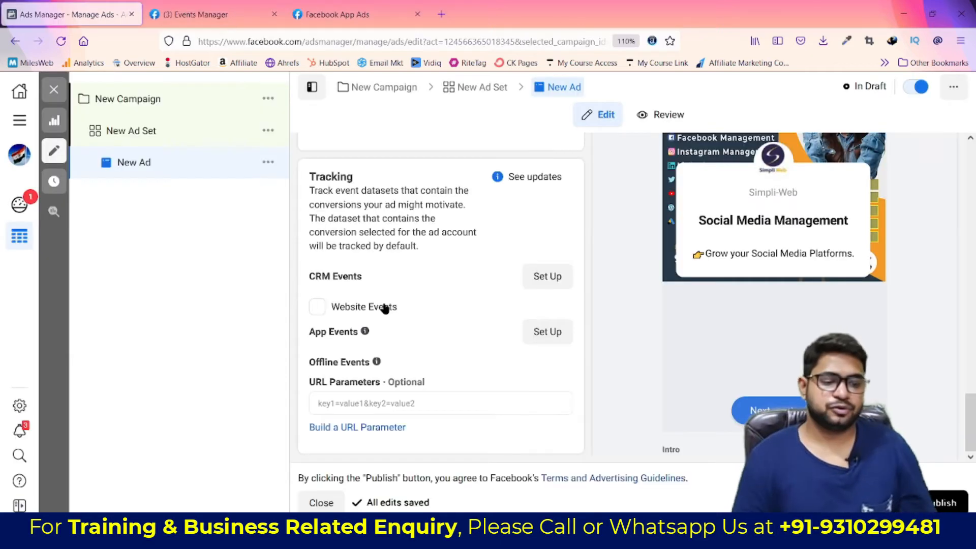
Launch Events Manager in a new tab via Set Up next to CRM Events.
scroll(430, 305, up, 10)
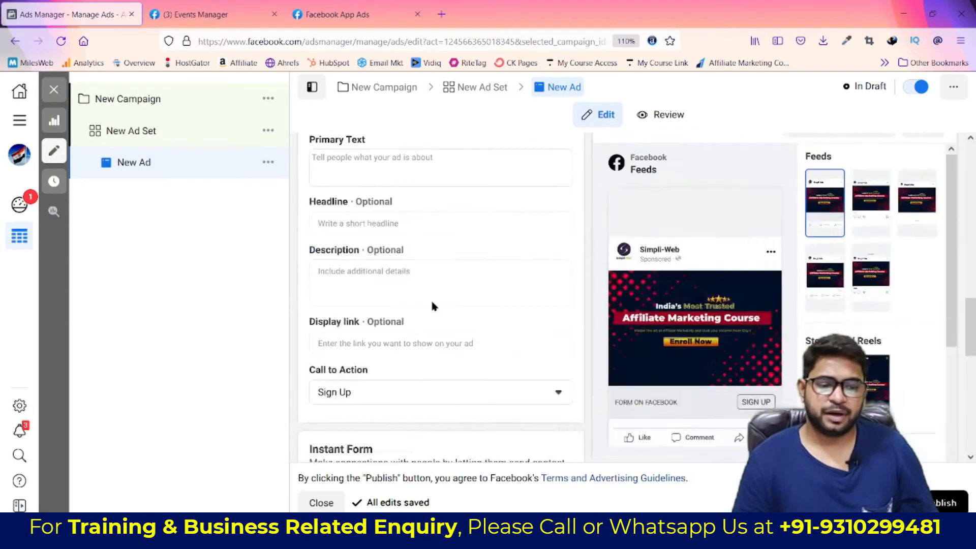
scroll(432, 304, up, 5)
scroll(432, 305, down, 15)
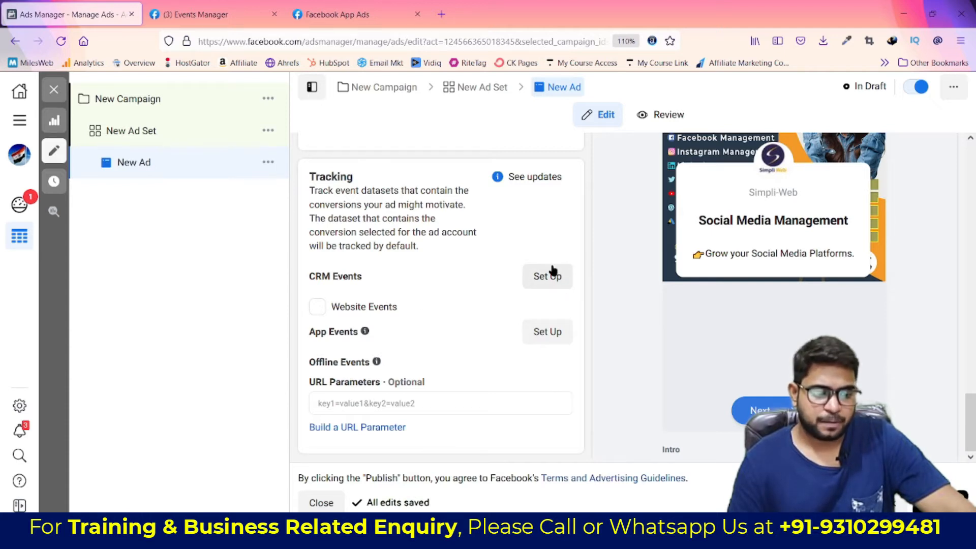
click(552, 274)
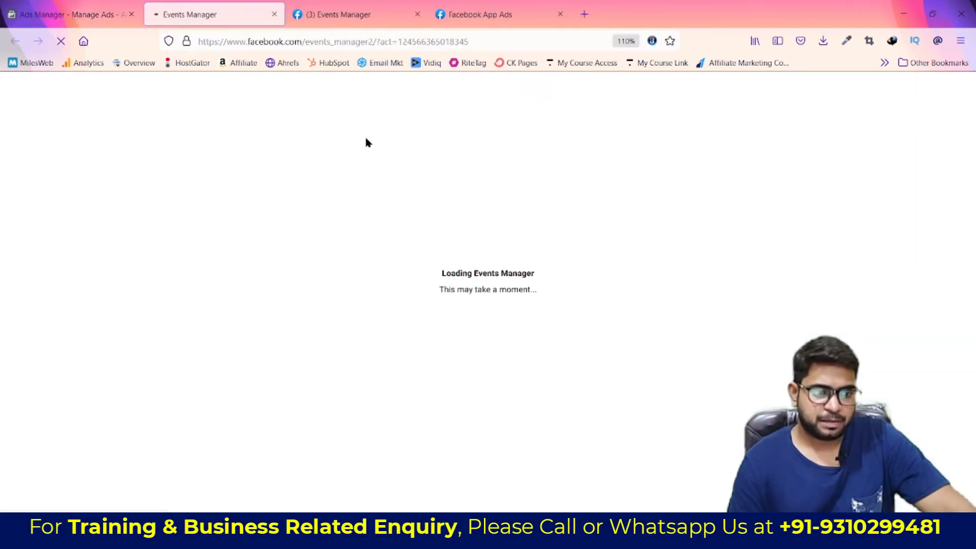
View the green tea Pixel overview in Events Manager and check its Create options.
click(336, 6)
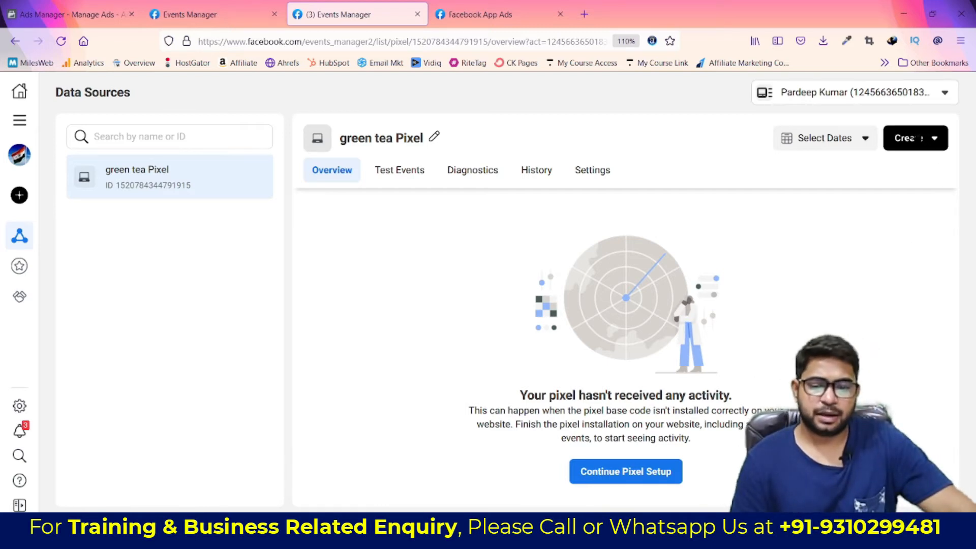
click(919, 137)
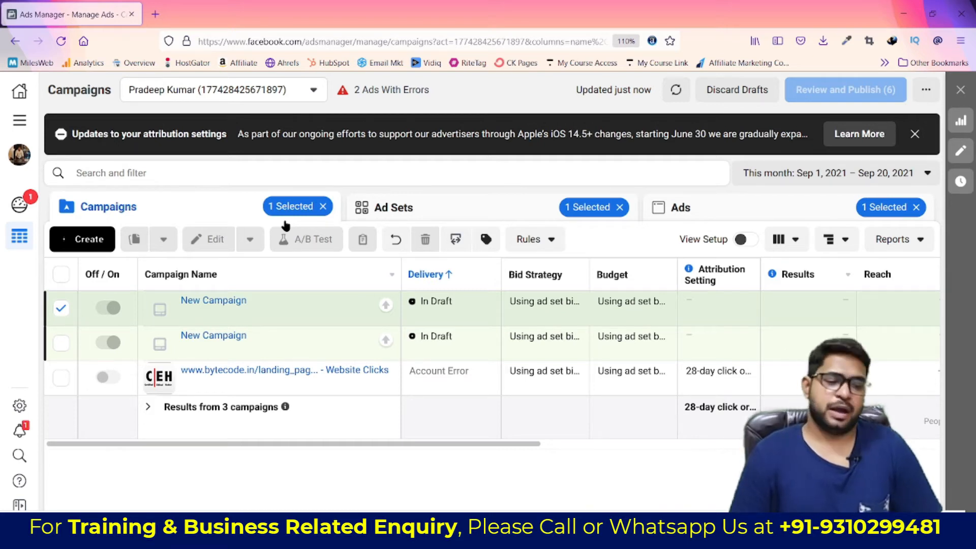
Start another campaign with the Conversions objective and open its draft editor.
mouse_move(295, 237)
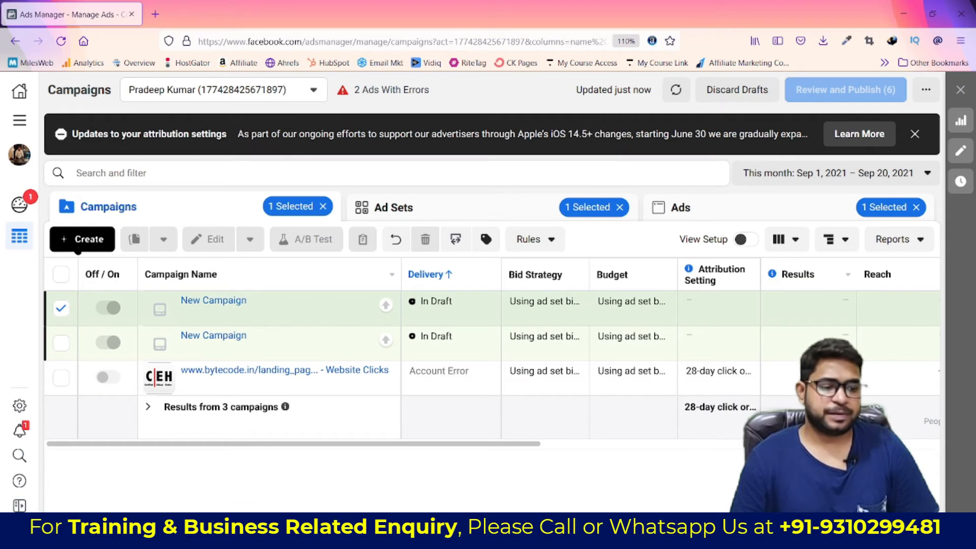
click(78, 248)
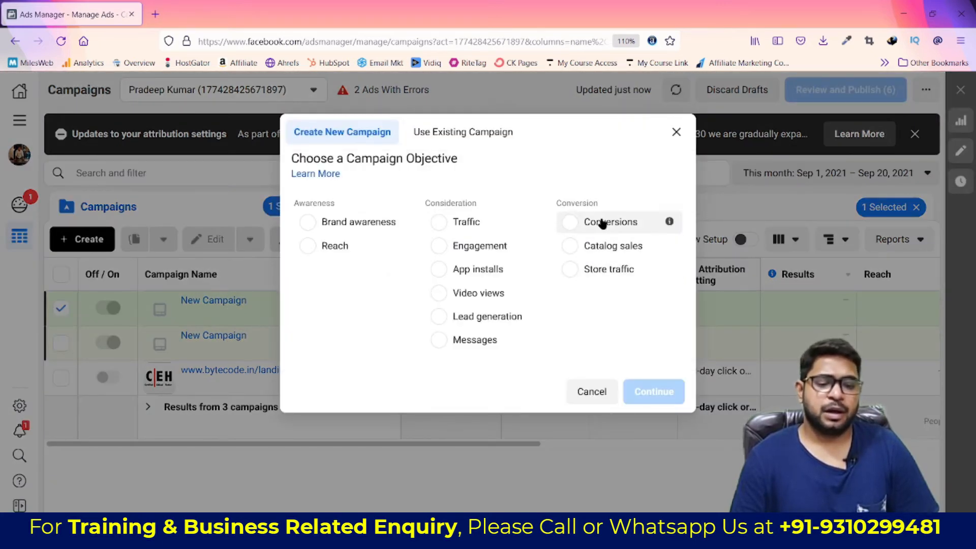
click(602, 224)
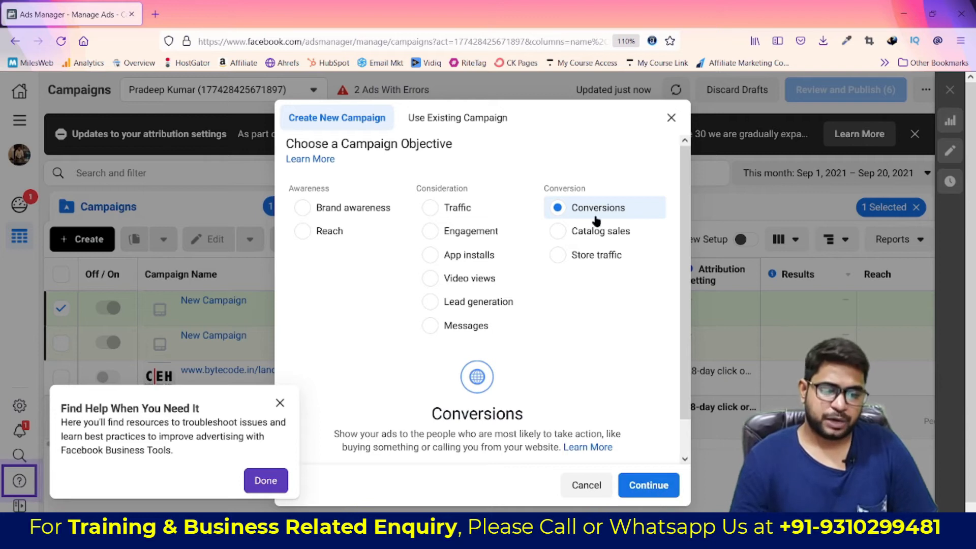
click(653, 483)
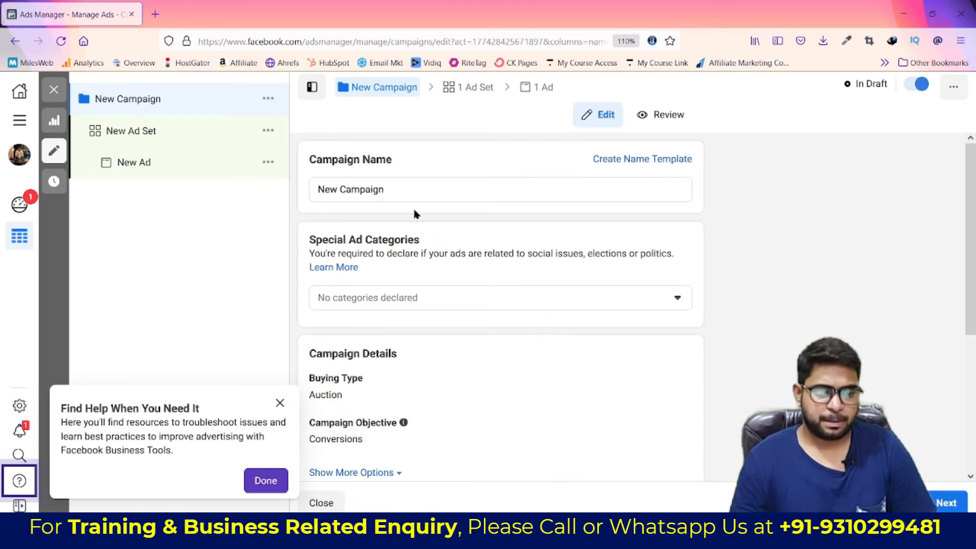
Rename the campaign to 'Demo1', correcting the earlier typos.
scroll(413, 214, down, 5)
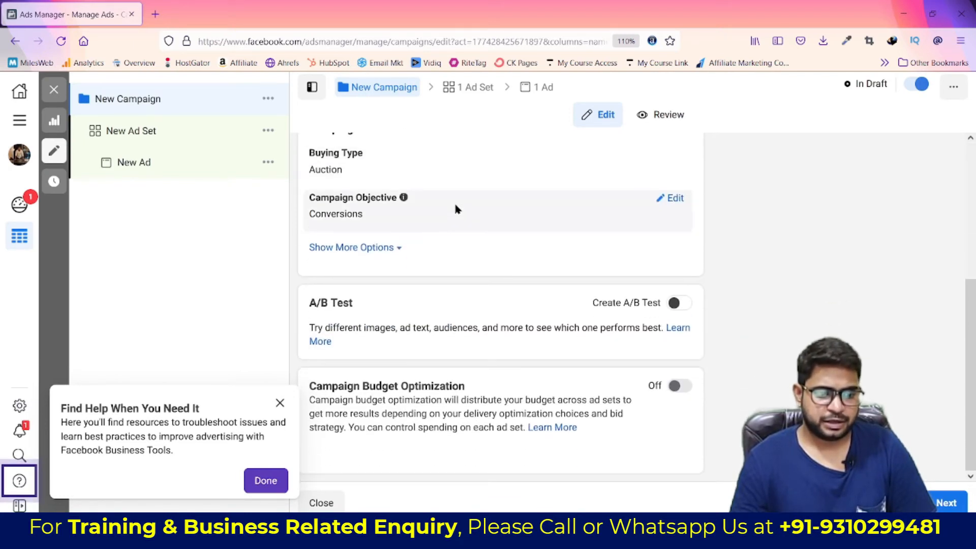
scroll(460, 234, up, 5)
click(445, 190)
scroll(478, 237, down, 1)
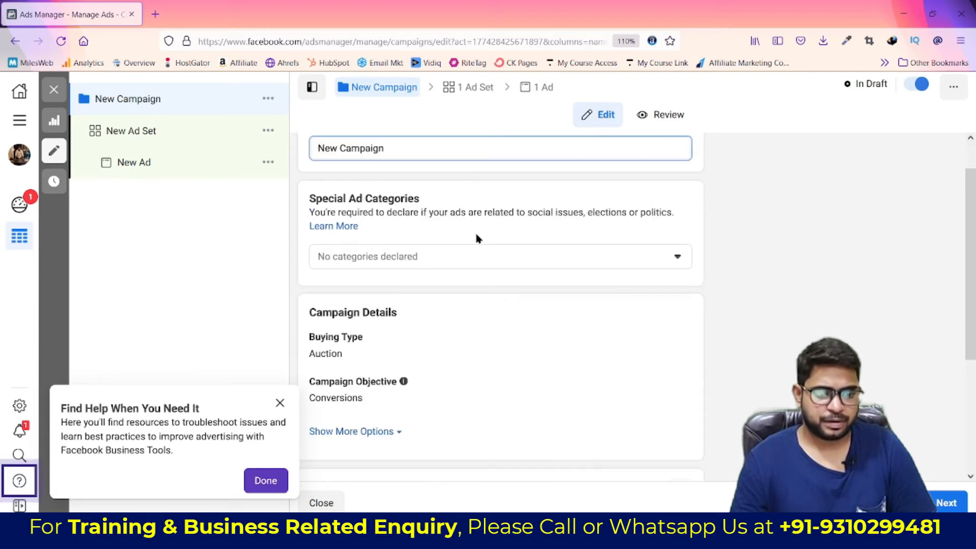
scroll(477, 238, up, 1)
key(ctrl+a)
text(Demo Demo)
key(ctrl+a)
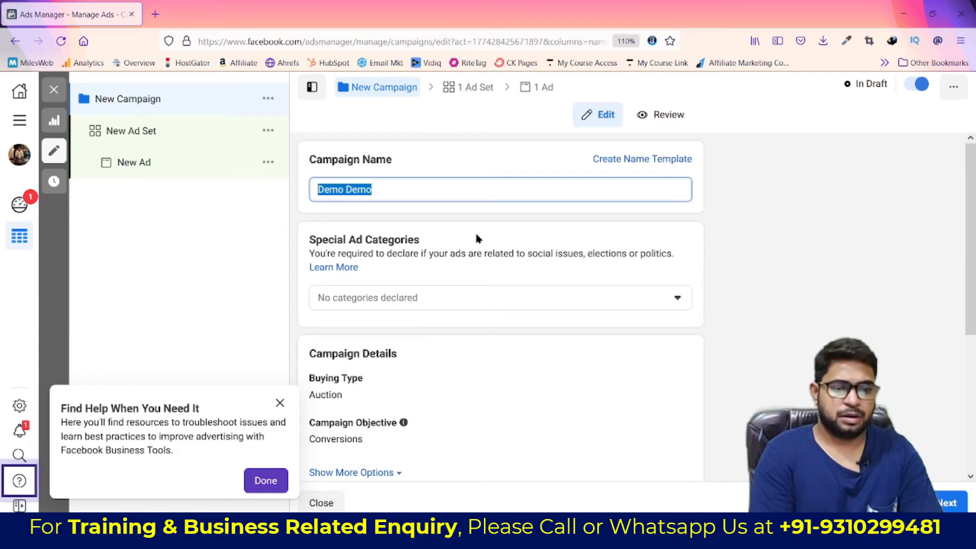
text(Dmeo1)
key(ctrl+a)
text(Demo1)
key(ctrl+a)
Go to the ad set settings and dismiss the help popup.
scroll(480, 226, down, 3)
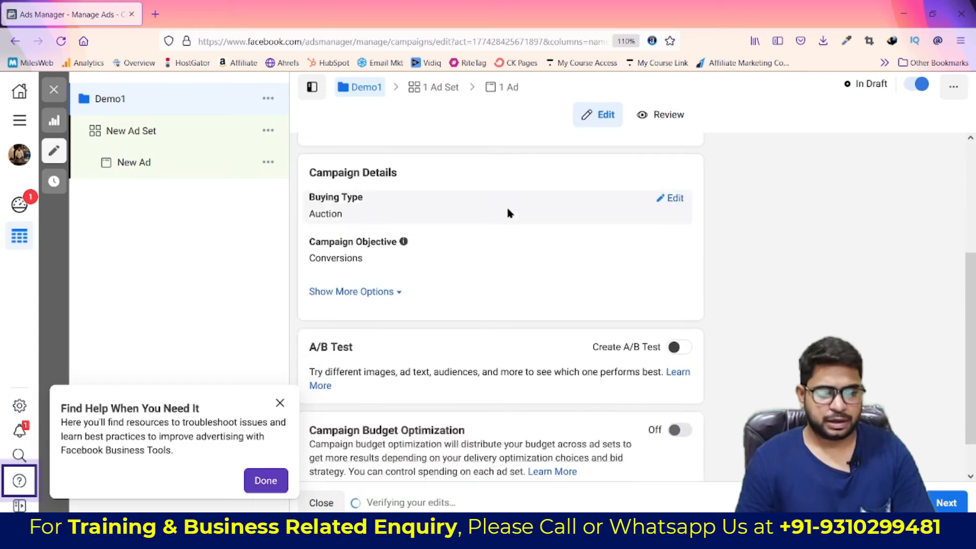
scroll(507, 211, down, 1)
click(957, 502)
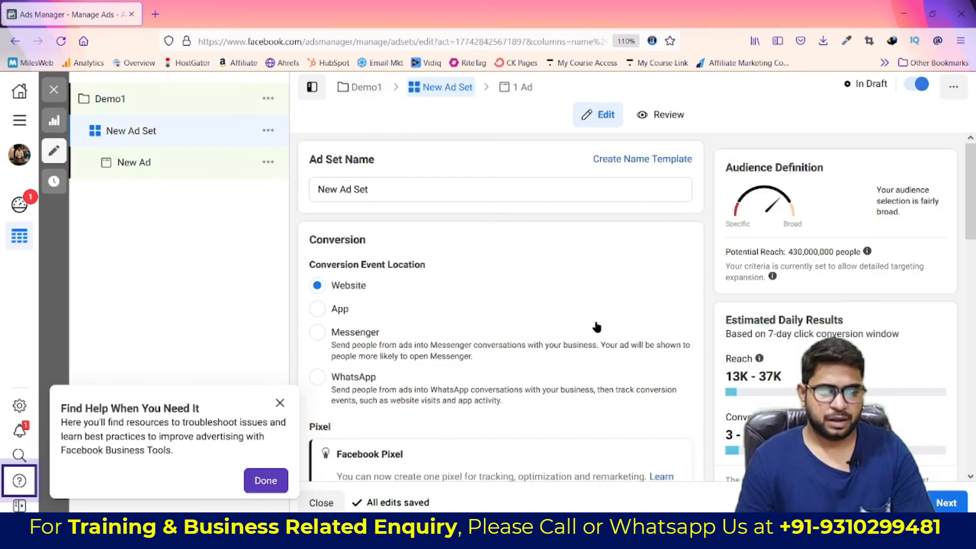
scroll(596, 327, down, 1)
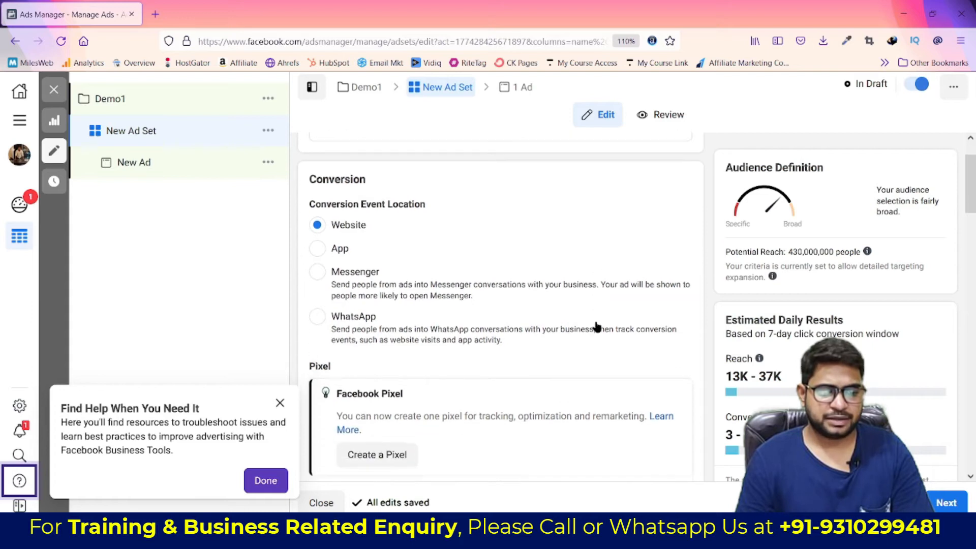
click(279, 404)
scroll(414, 260, up, 1)
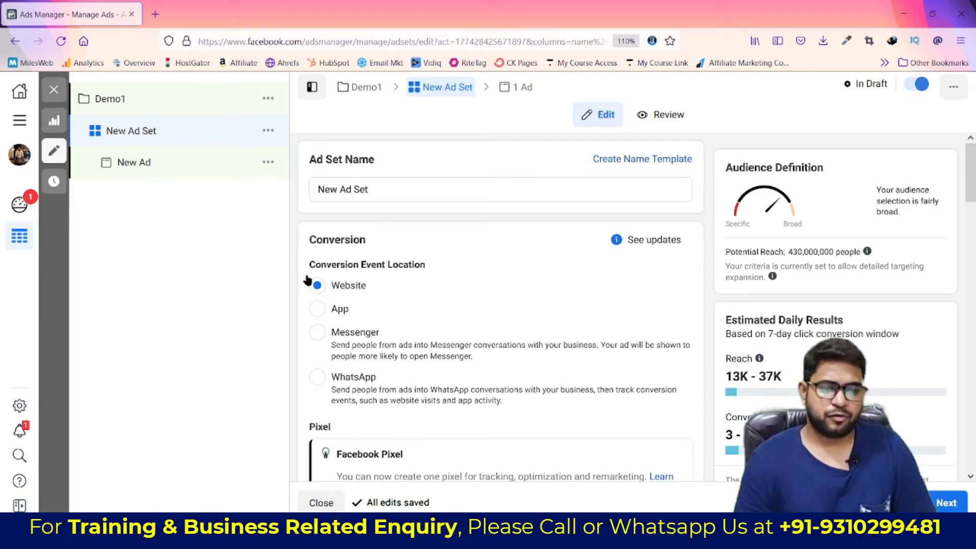
scroll(423, 299, down, 2)
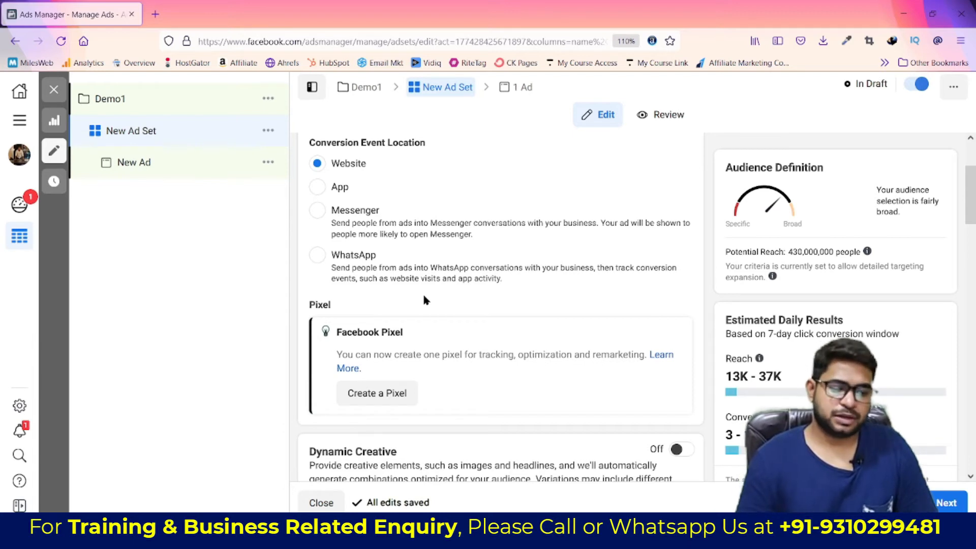
scroll(422, 295, down, 1)
Start creating a new Facebook pixel from the ad set's Pixel section.
drag(336, 270, 375, 267)
click(482, 263)
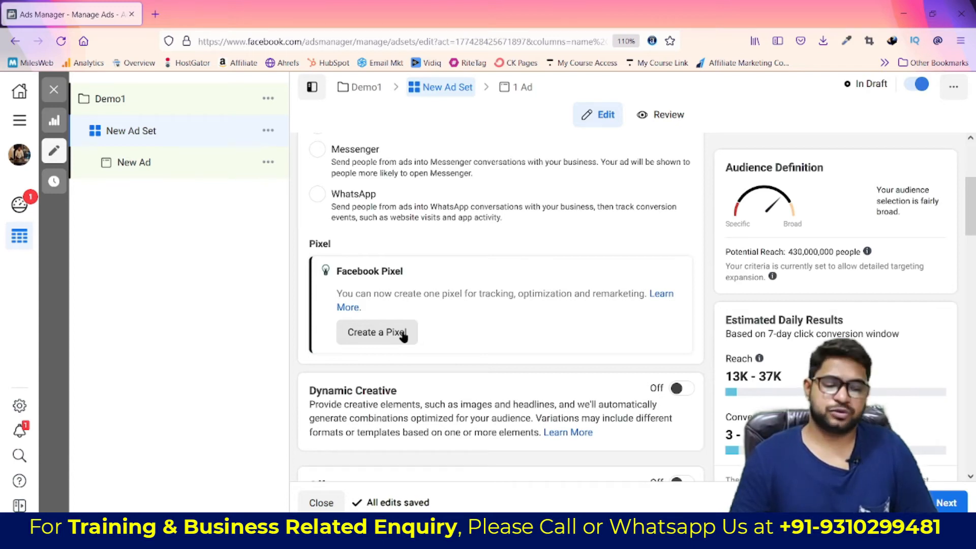
click(359, 340)
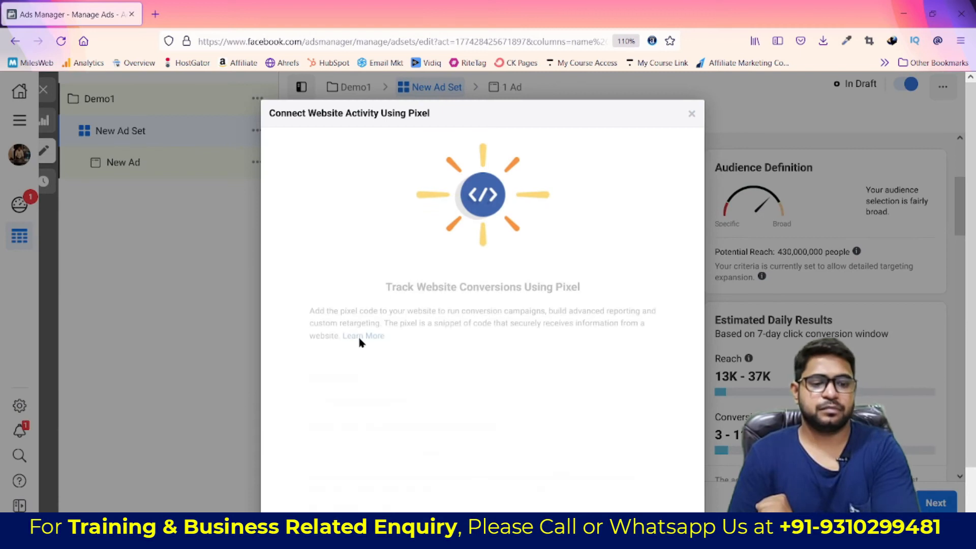
Create a pixel named with your own name, leaving the website URL blank, and defer its setup.
scroll(462, 330, down, 2)
click(456, 320)
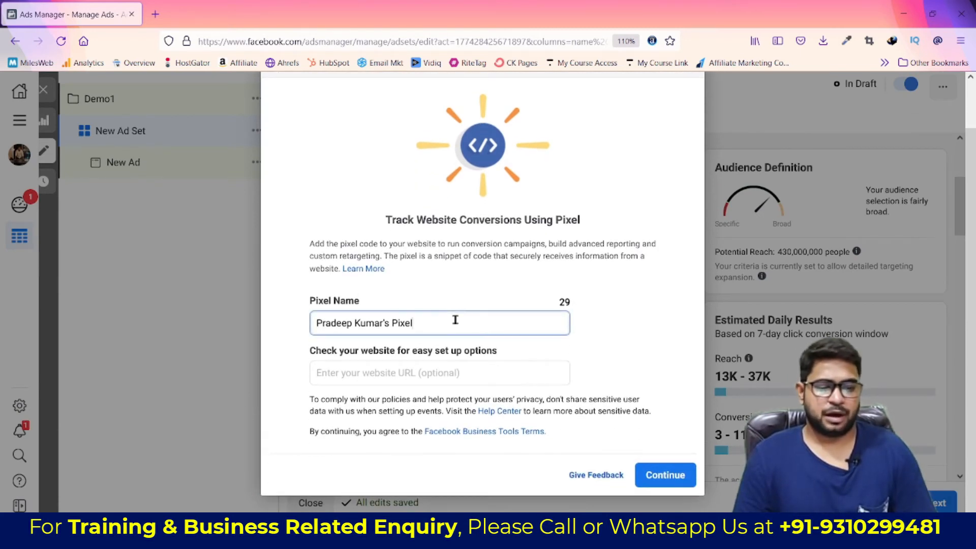
key(ctrl+a)
text(Pradeep)
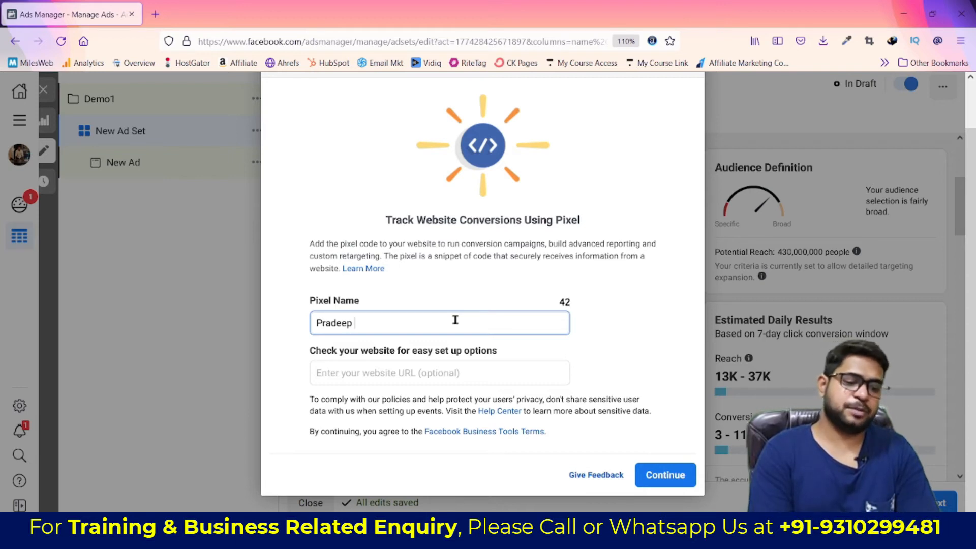
text( Kumar)
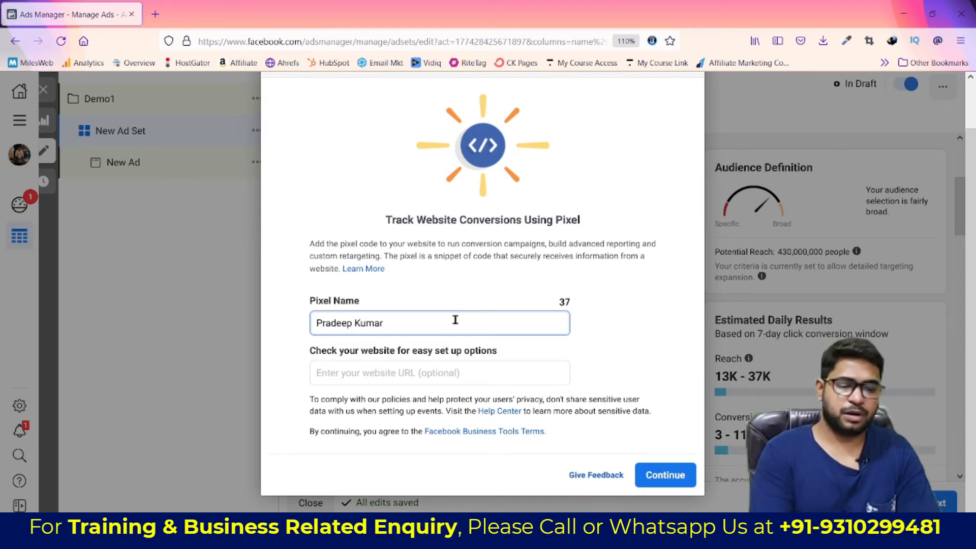
key(ctrl+a)
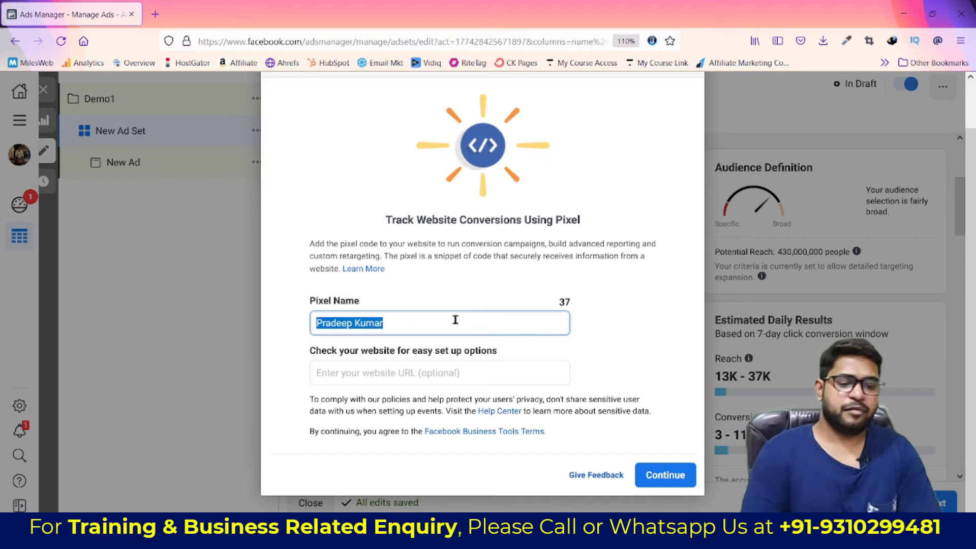
click(454, 371)
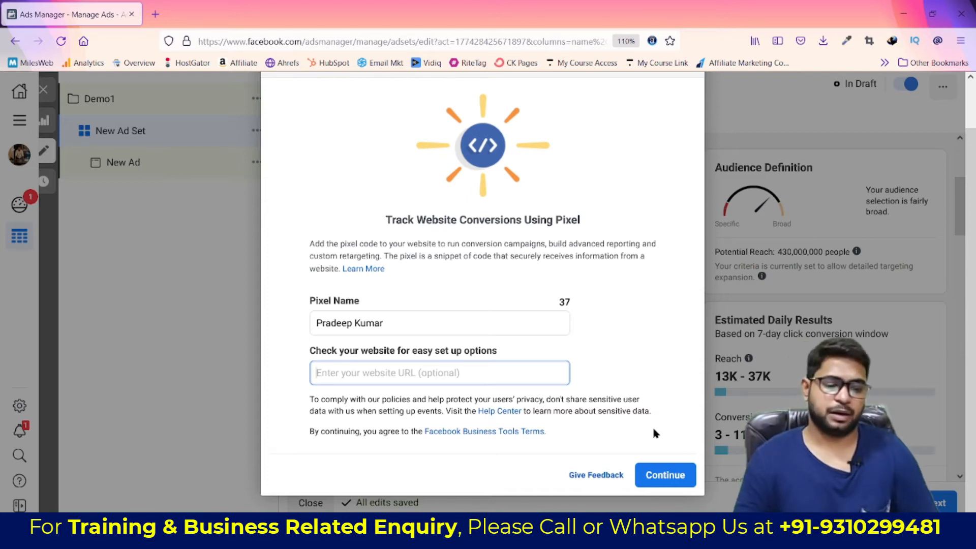
click(647, 470)
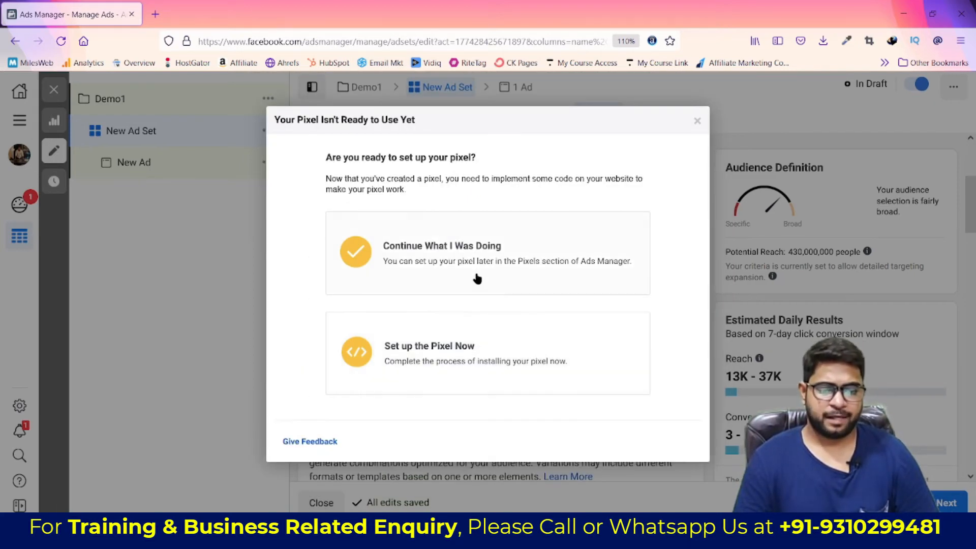
click(476, 279)
Note the new pixel's name and ID, then set Complete Registration as the conversion event.
drag(311, 139, 368, 137)
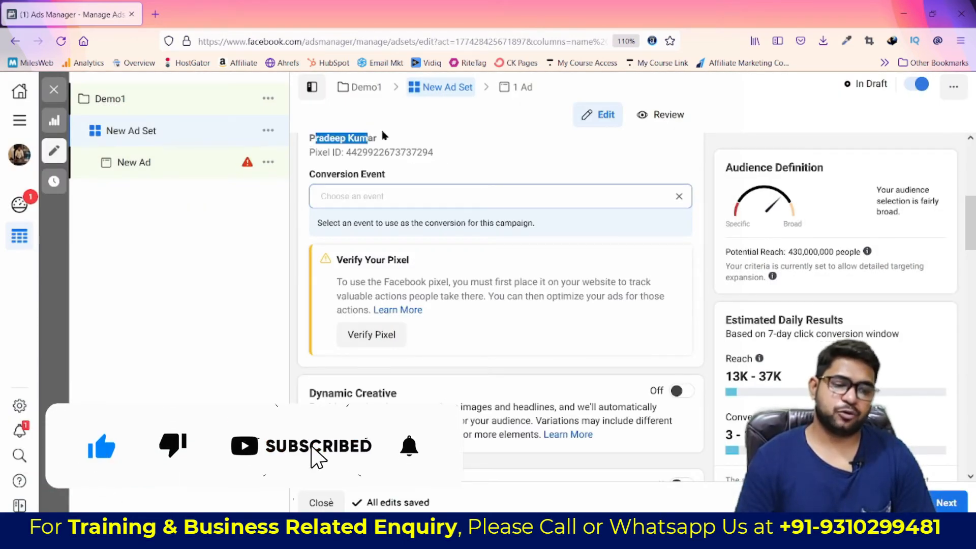
click(383, 134)
drag(315, 136, 431, 152)
click(436, 152)
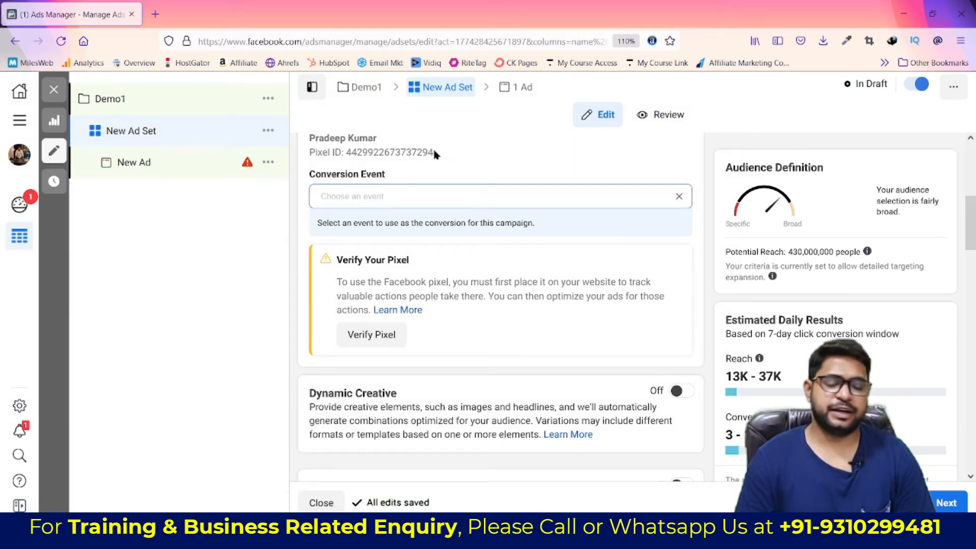
click(418, 197)
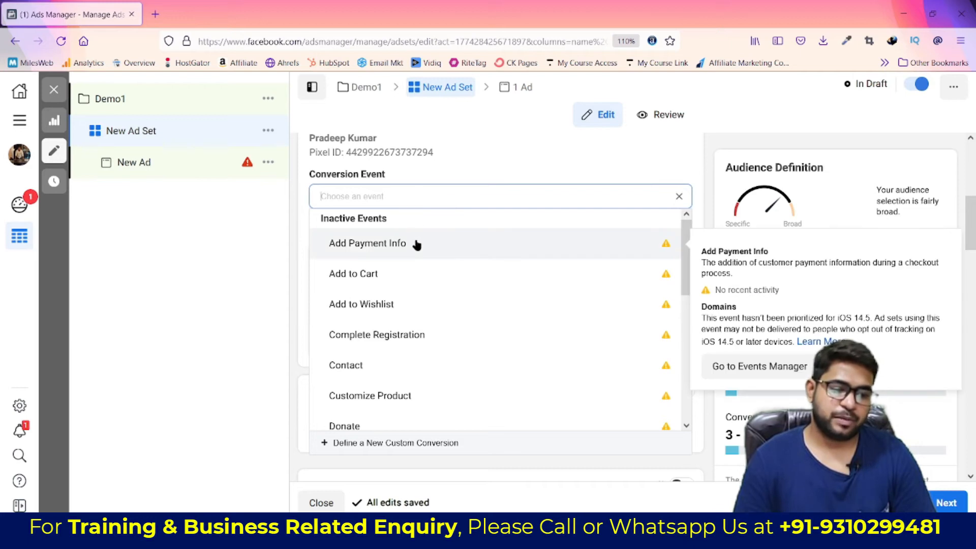
click(405, 337)
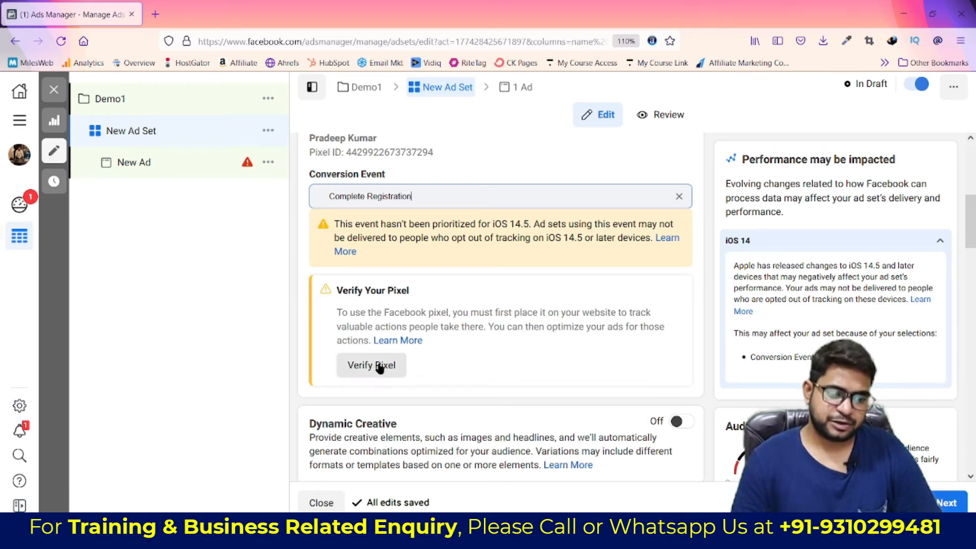
drag(317, 151, 354, 151)
click(394, 145)
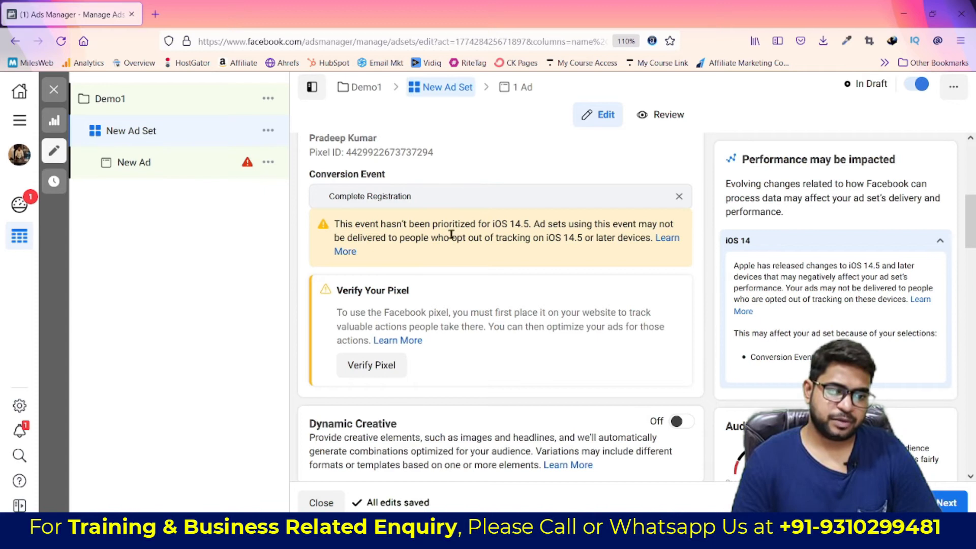
Choose the manual install option so the Install Pixel dialog shows the base code.
click(361, 366)
scroll(632, 337, down, 2)
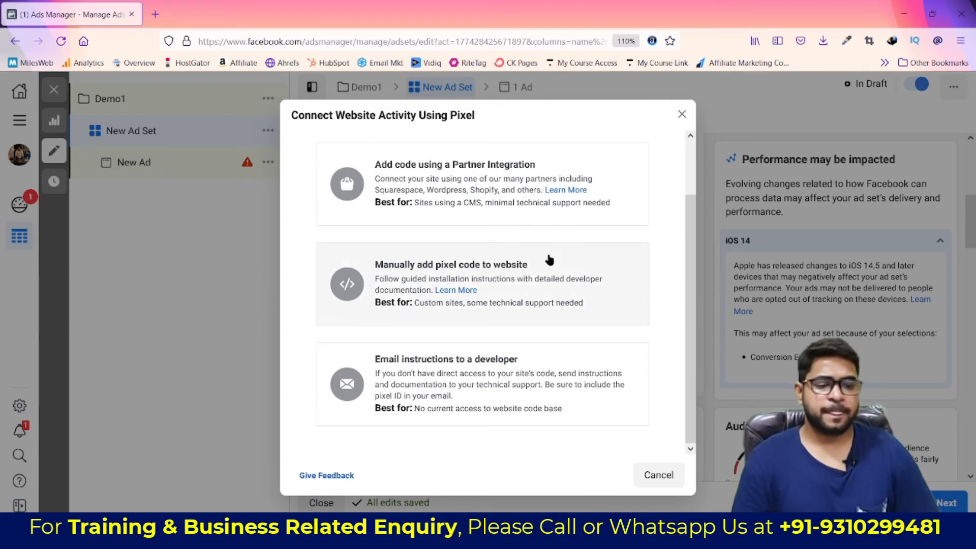
scroll(414, 238, up, 2)
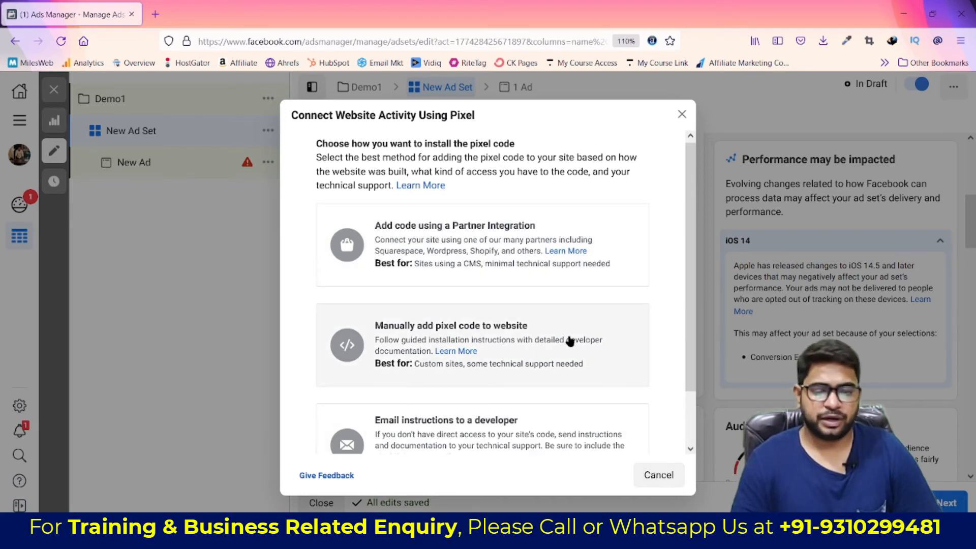
scroll(605, 389, down, 2)
scroll(599, 384, up, 2)
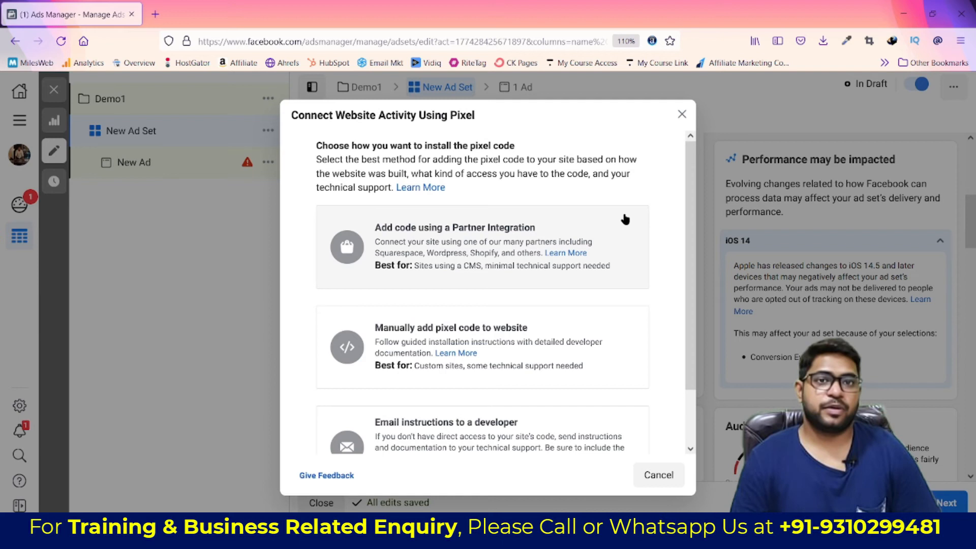
scroll(666, 274, down, 1)
click(559, 276)
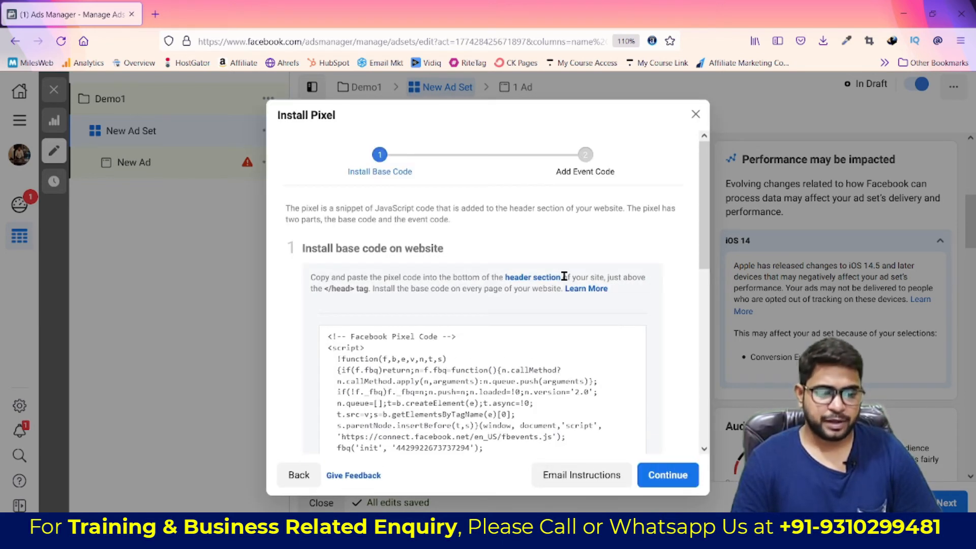
Copy the pixel base code and click into the test website URL field.
scroll(564, 276, down, 2)
mouse_move(418, 298)
scroll(510, 292, down, 1)
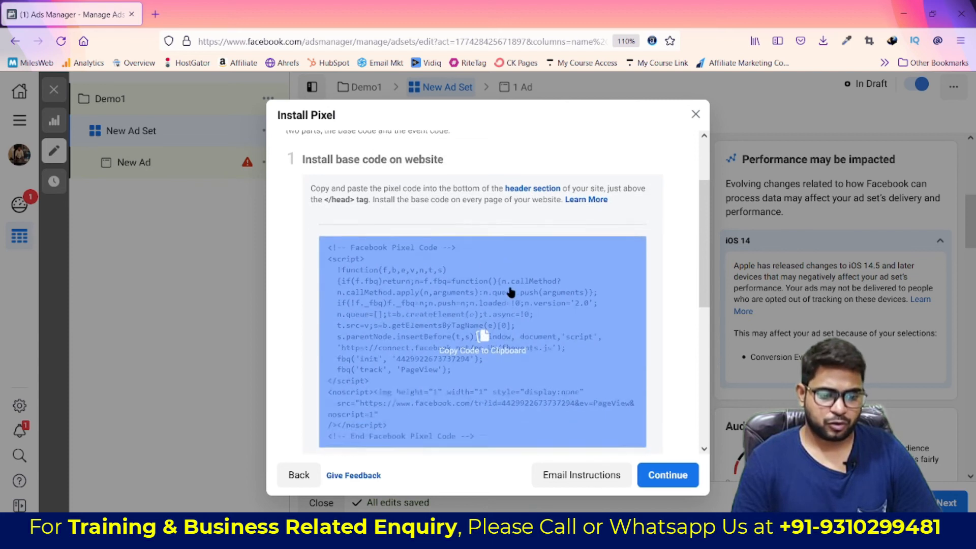
scroll(511, 291, down, 2)
click(512, 295)
scroll(542, 311, down, 2)
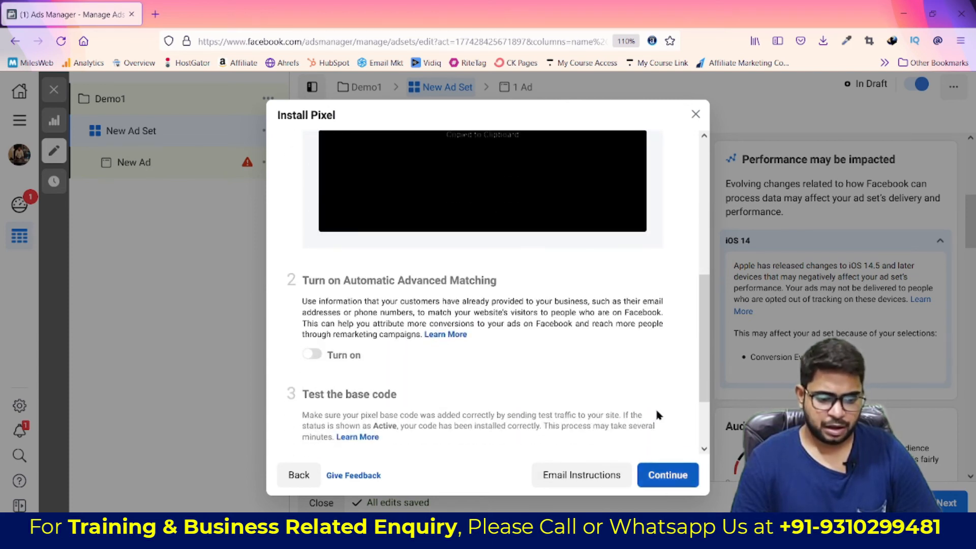
scroll(656, 414, down, 2)
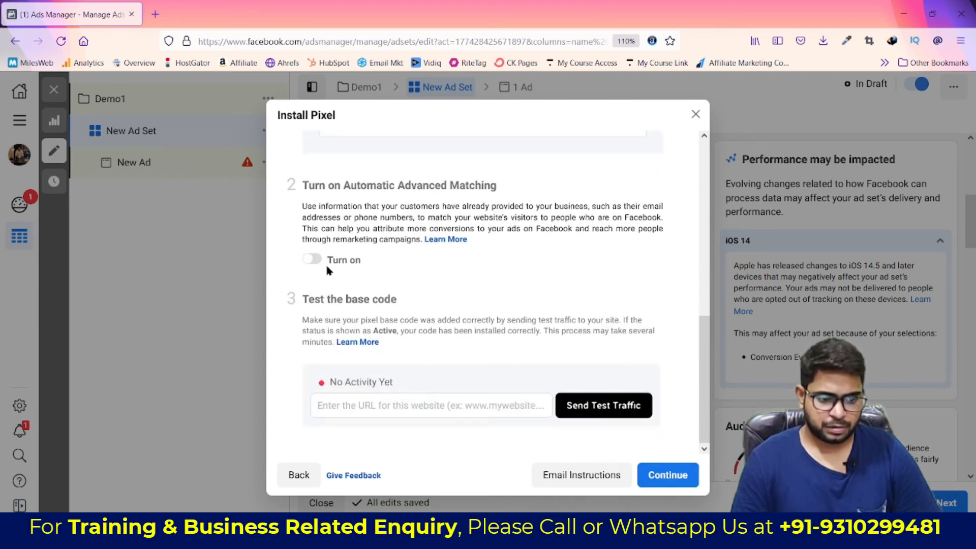
mouse_move(314, 263)
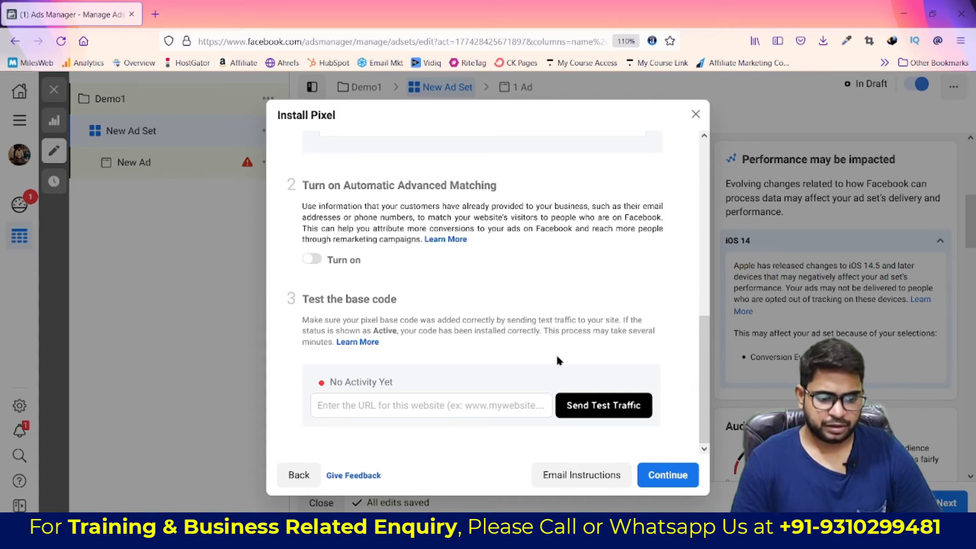
click(488, 401)
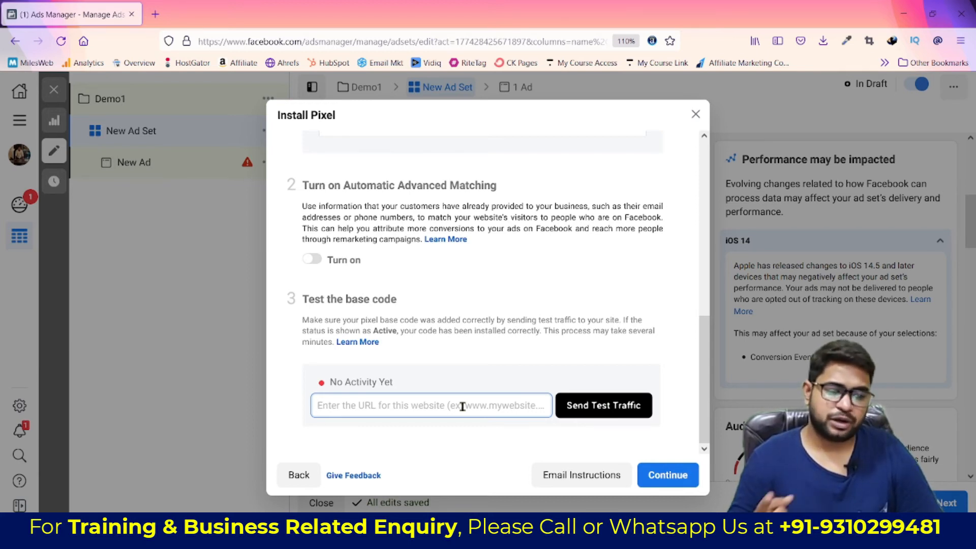
Copy the pixel base code again and start a blank Notepad document.
scroll(473, 385, up, 2)
scroll(471, 356, up, 3)
click(481, 332)
scroll(555, 295, down, 4)
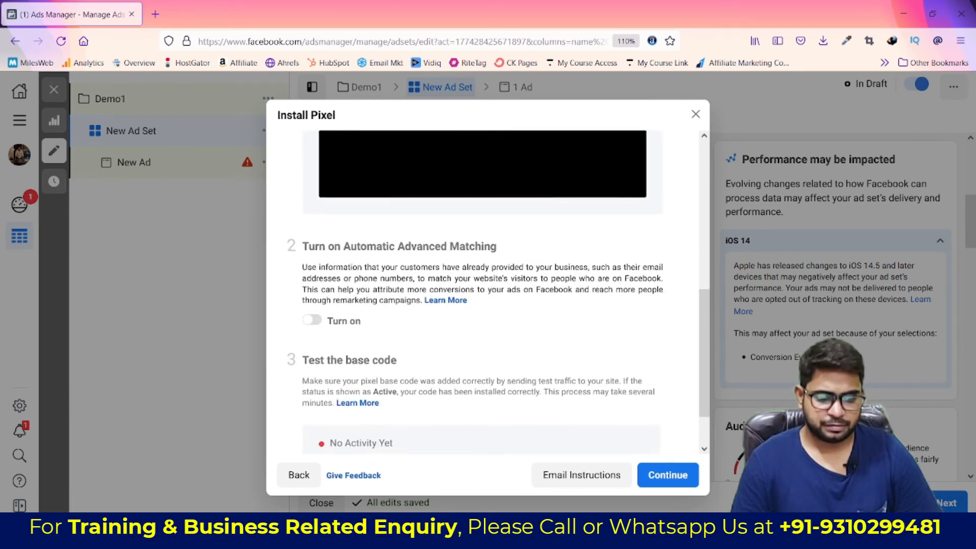
click(477, 538)
Paste the pixel code into Notepad, then advance Ads Manager to the Add Event Code step.
key(ctrl+v)
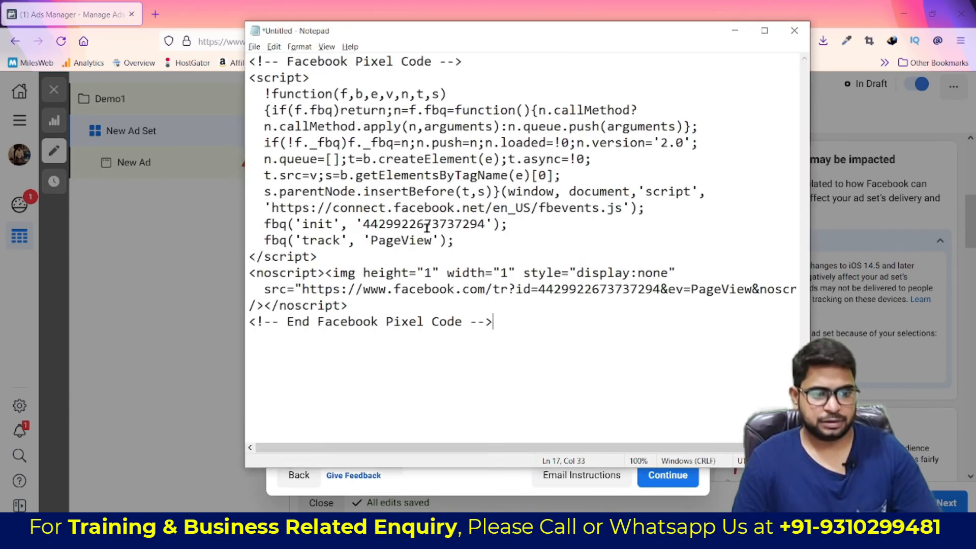
key(alt+Tab)
click(661, 484)
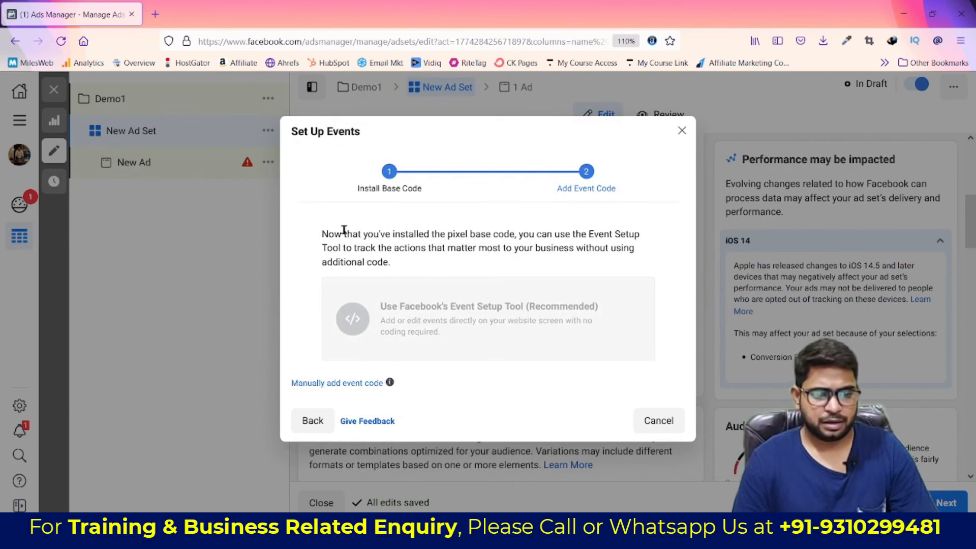
Return to Install Base Code, focus the test website URL field, and start a new tab.
drag(342, 234, 615, 237)
click(562, 231)
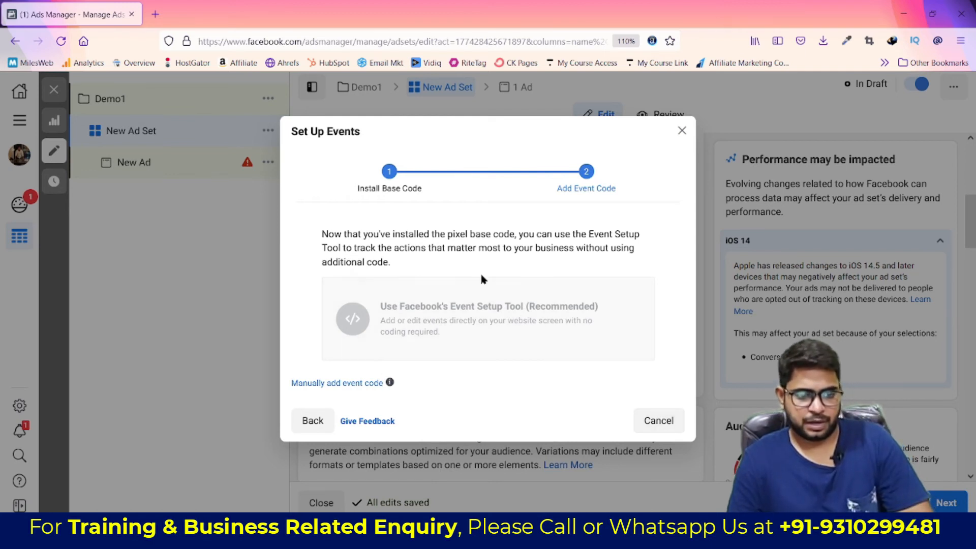
click(306, 421)
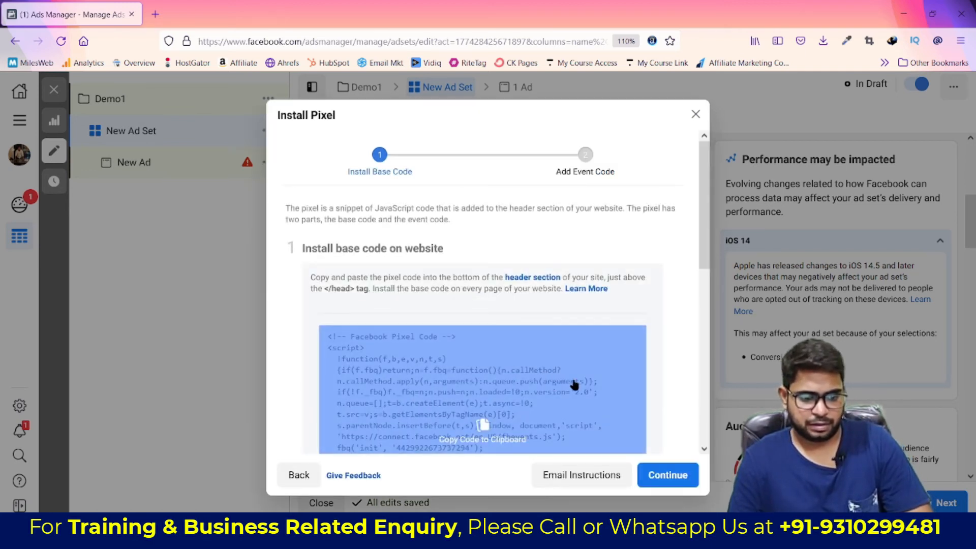
scroll(574, 385, down, 5)
click(373, 404)
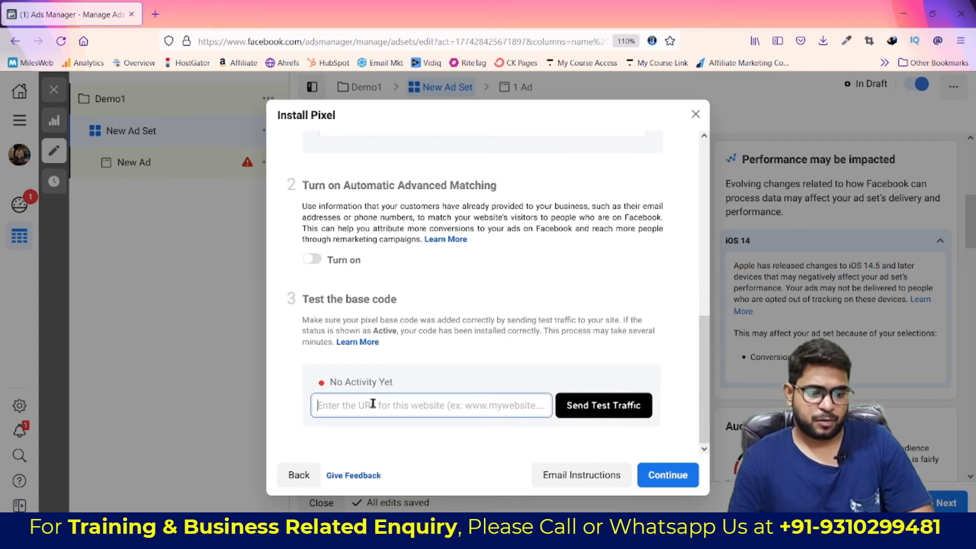
click(156, 11)
Load the MilesWeb client area from its bookmark and sign in to the hosting account.
click(12, 62)
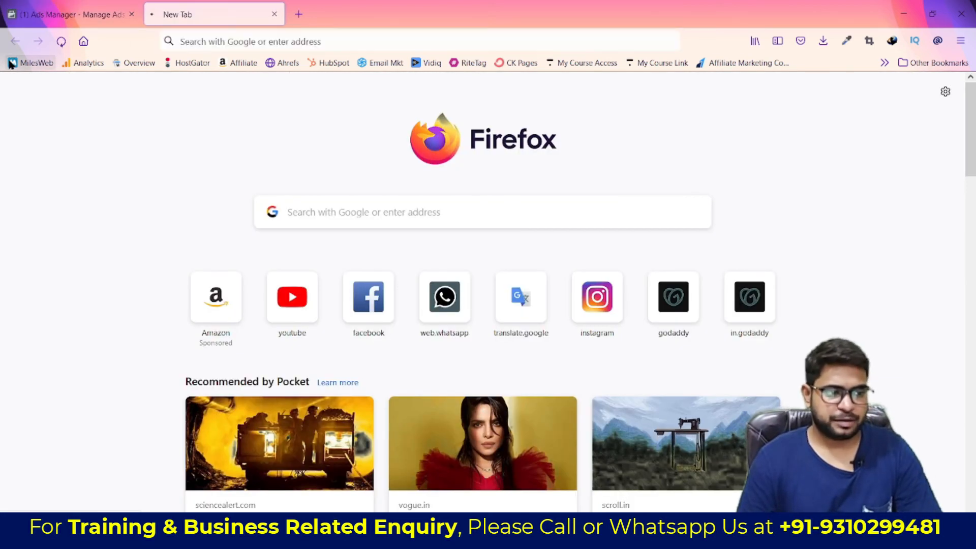
click(72, 10)
click(299, 14)
click(259, 18)
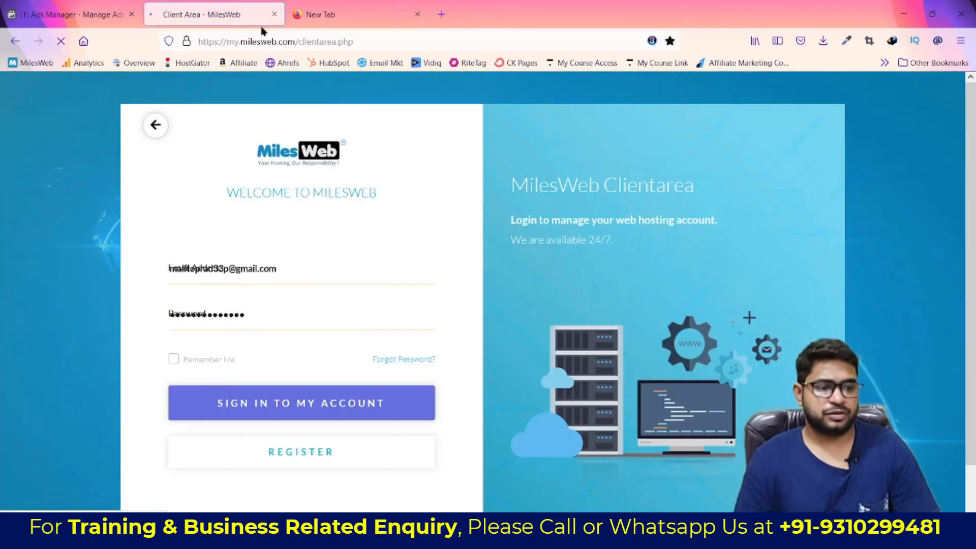
click(315, 4)
click(270, 4)
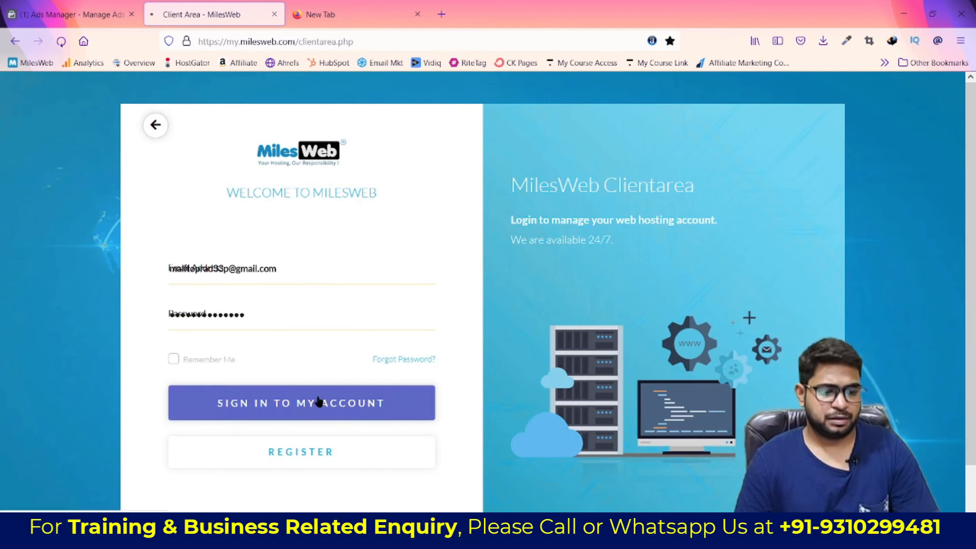
click(312, 401)
click(313, 5)
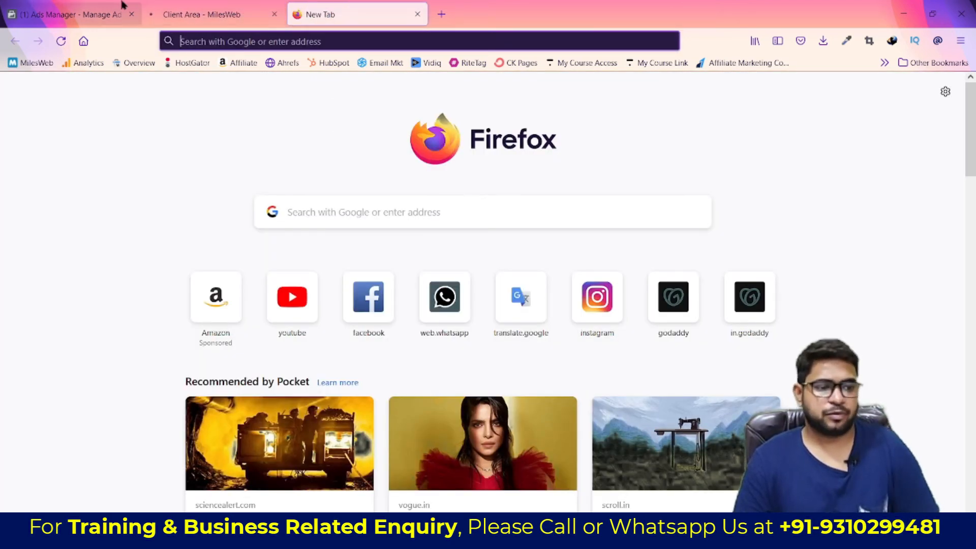
click(89, 6)
click(193, 5)
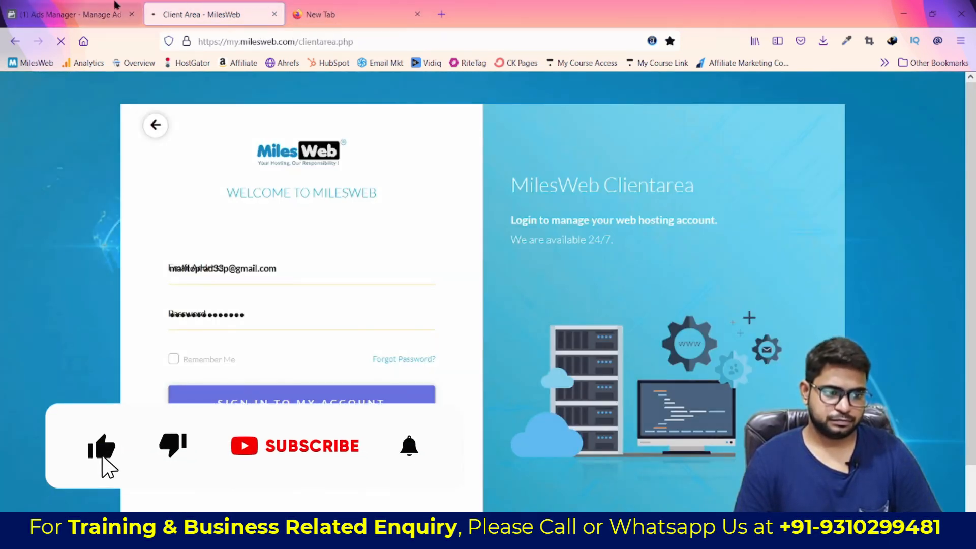
click(320, 14)
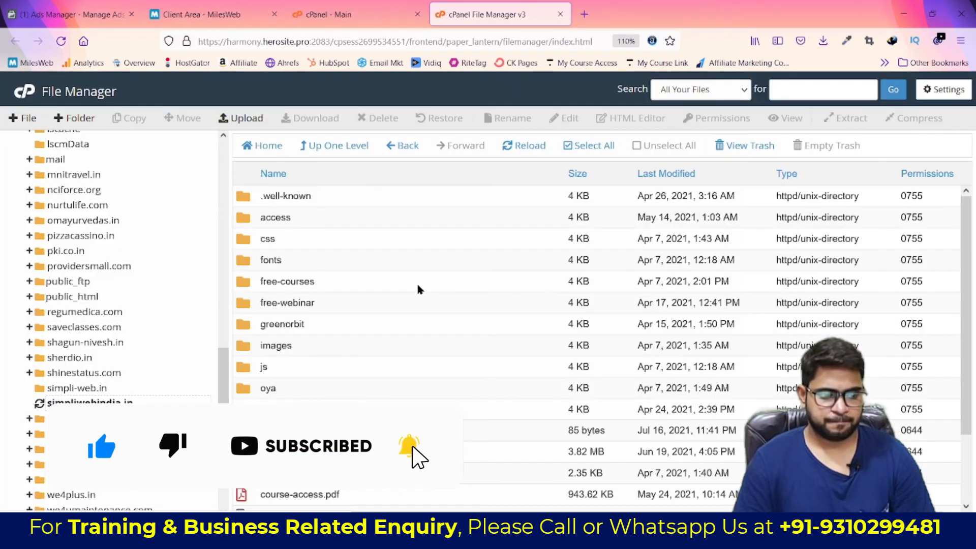
Open index.html in cPanel's HTML Editor after confirming the encoding, then return to Ads Manager.
scroll(418, 287, down, 2)
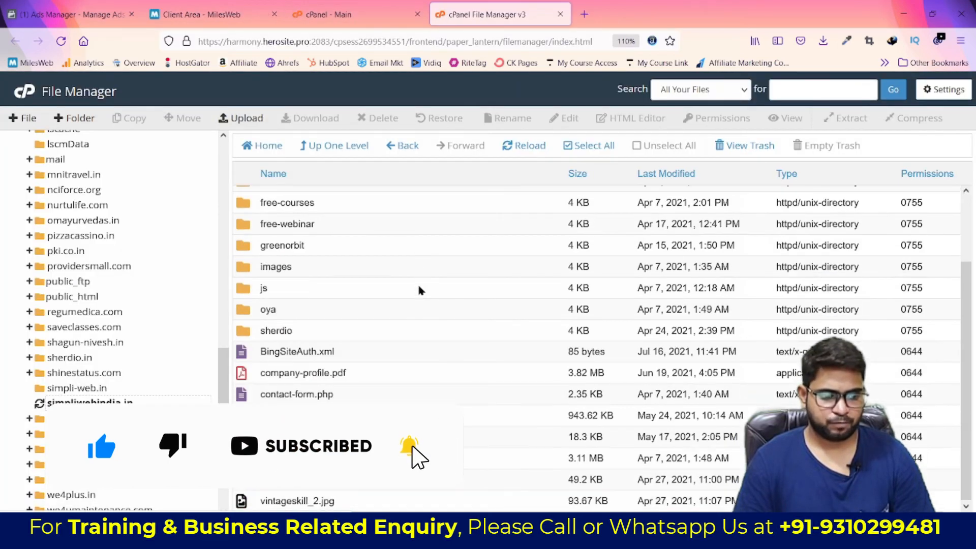
right_click(351, 436)
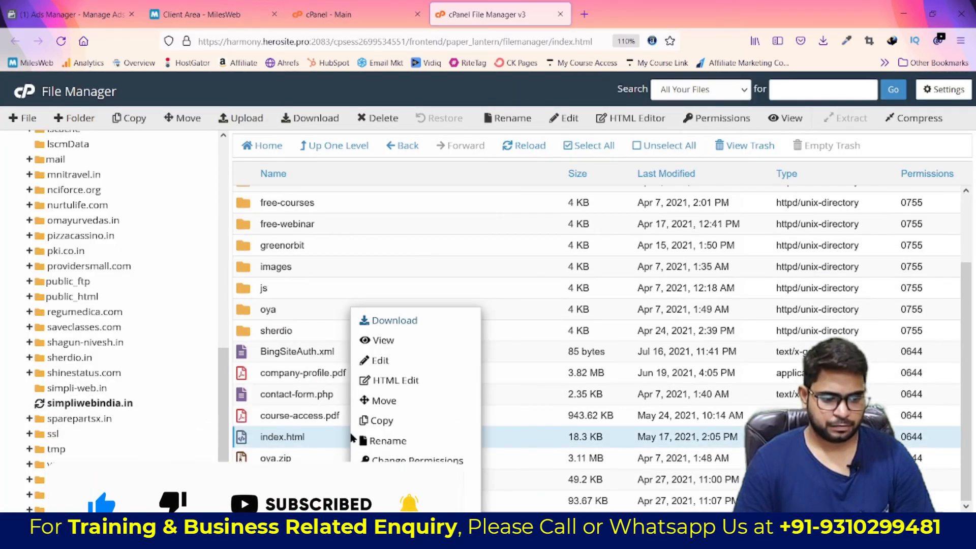
click(422, 376)
click(614, 403)
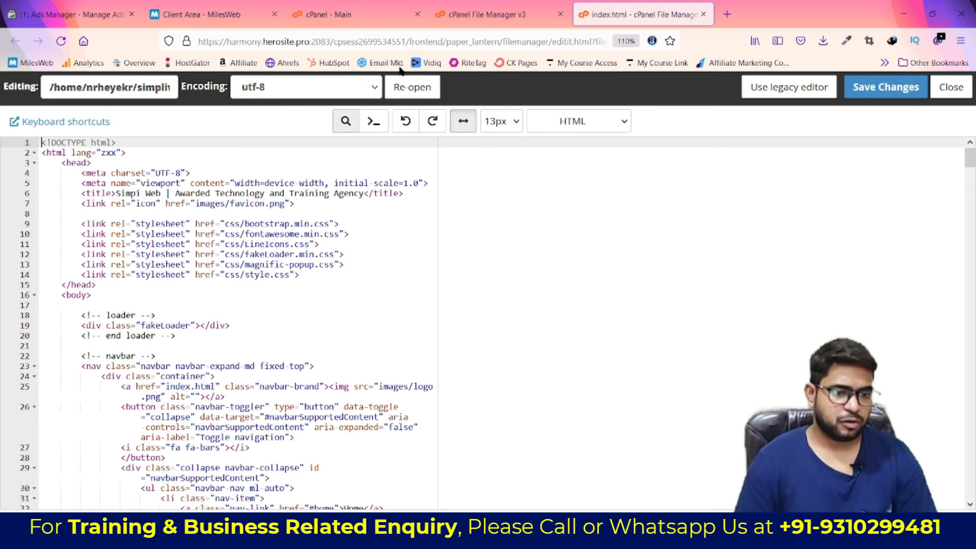
click(76, 14)
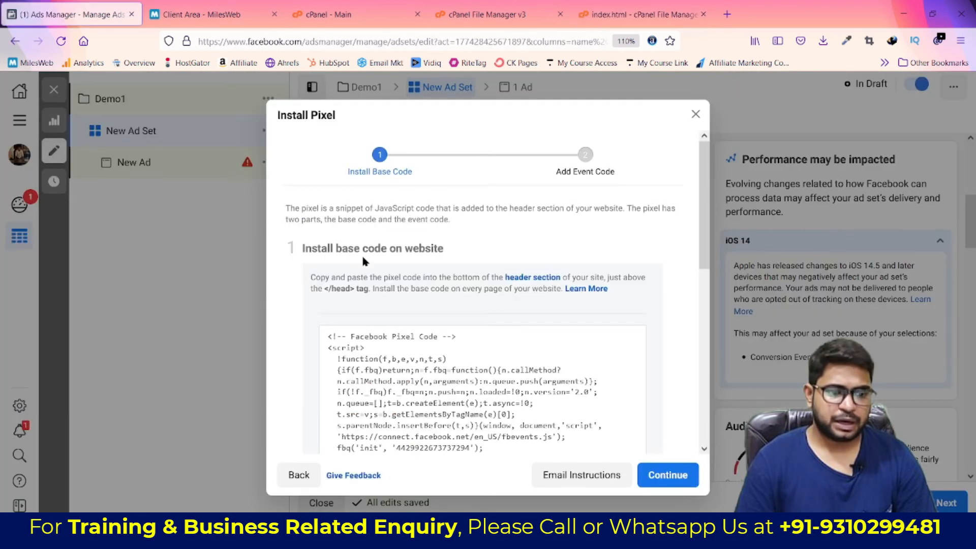
drag(311, 280, 647, 286)
click(353, 291)
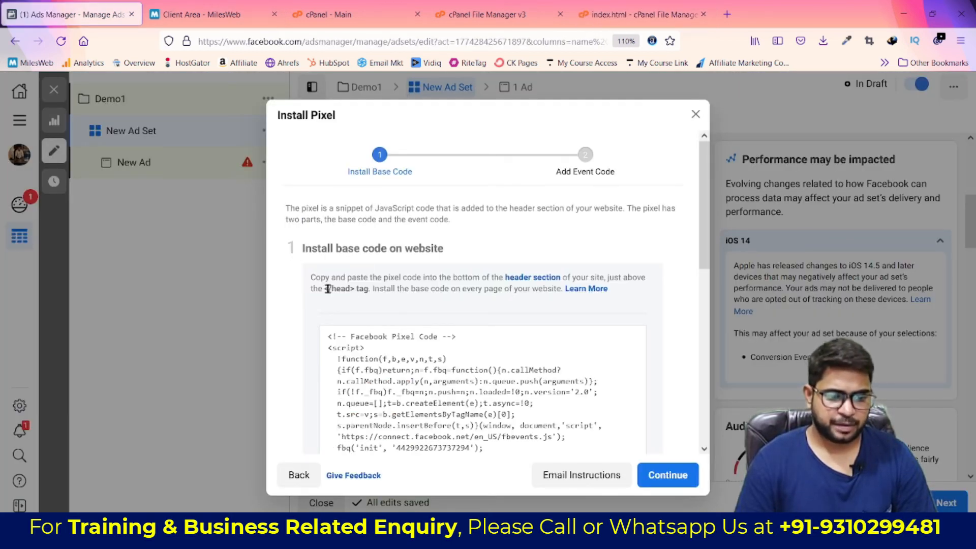
drag(339, 288, 356, 288)
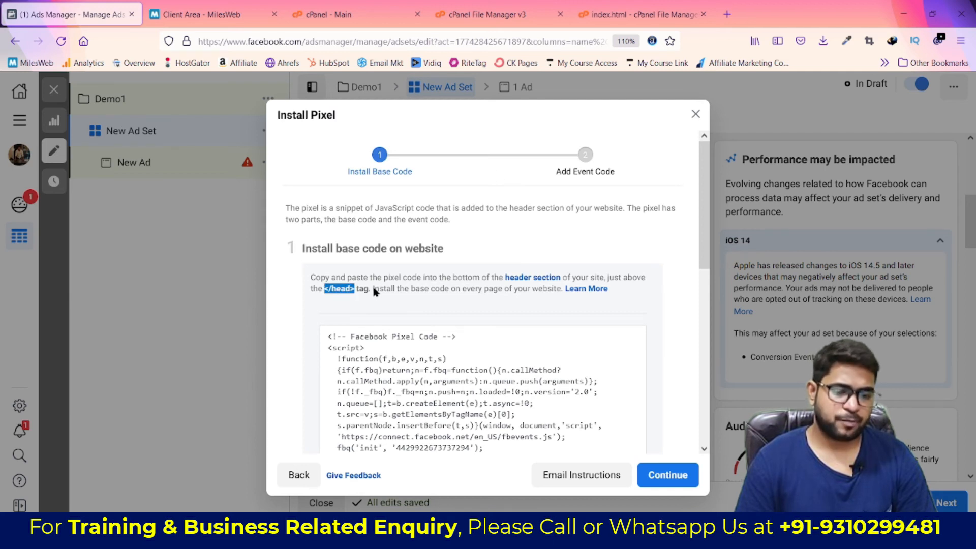
click(637, 14)
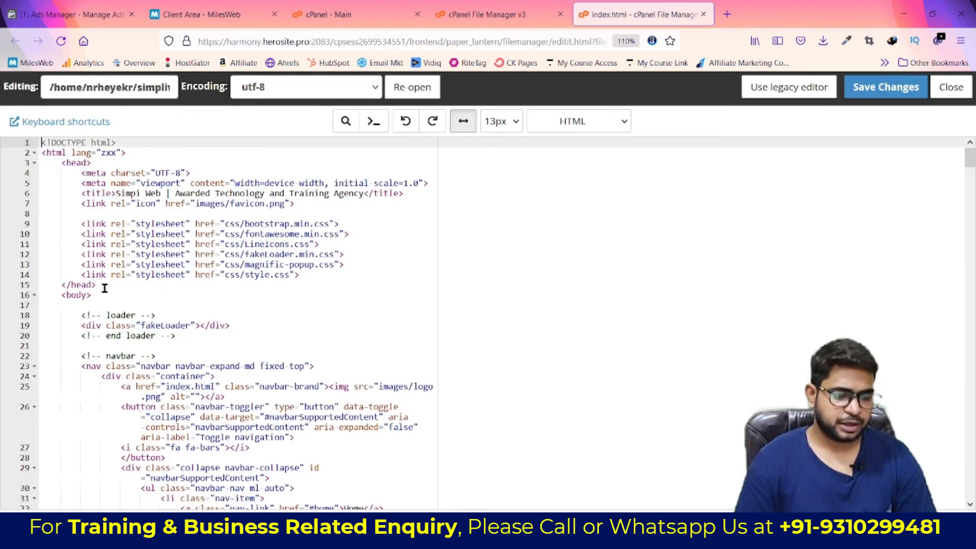
With the caret at the end of line 14, copy all the pixel code from Notepad.
drag(103, 286, 64, 287)
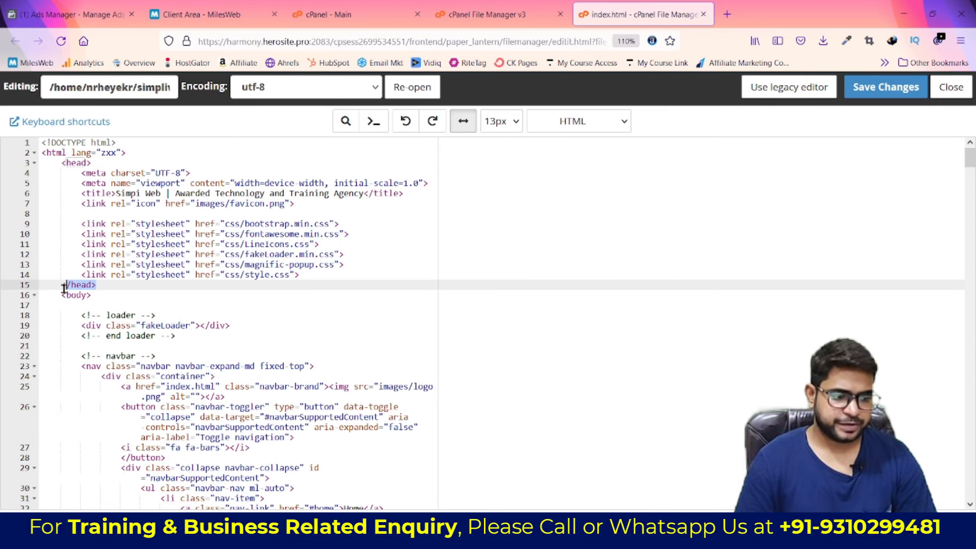
click(335, 274)
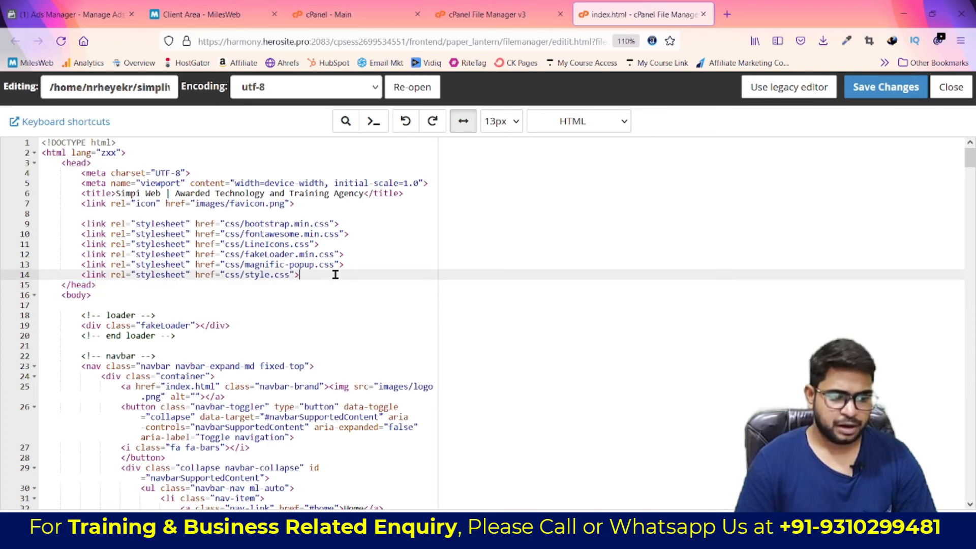
click(436, 538)
key(ctrl+a)
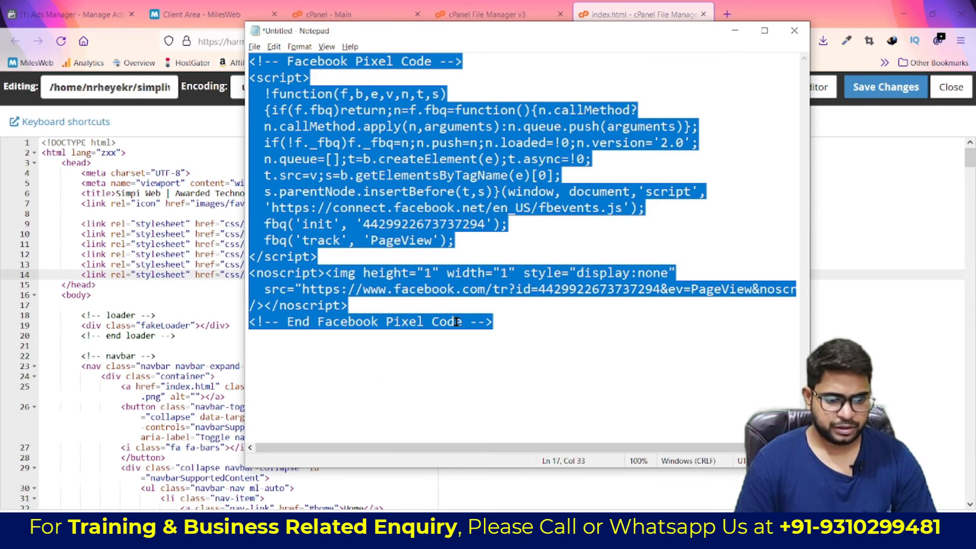
key(alt+Tab)
Paste the pixel code above </head> in index.html and save the changes.
key(Return)
key(Return)
key(Return)
key(Return)
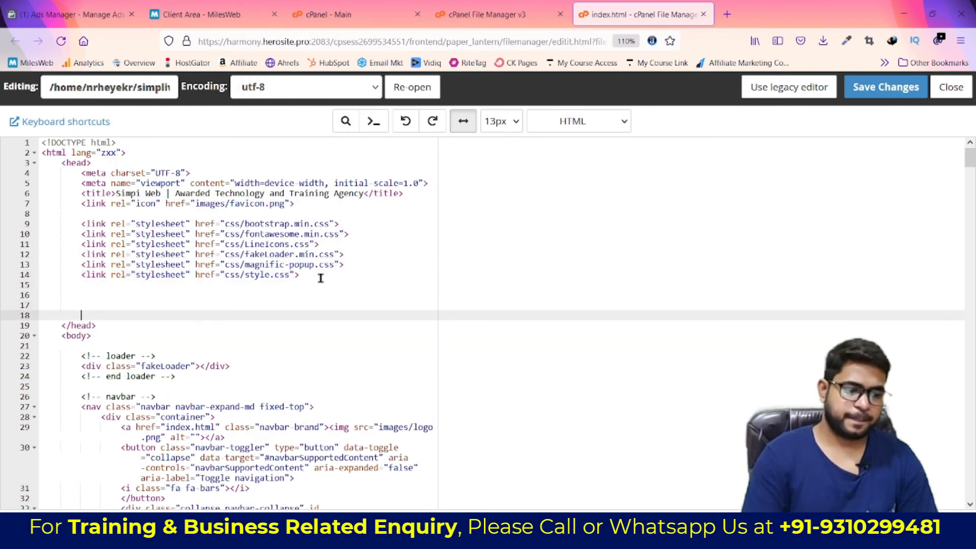
key(ctrl+v)
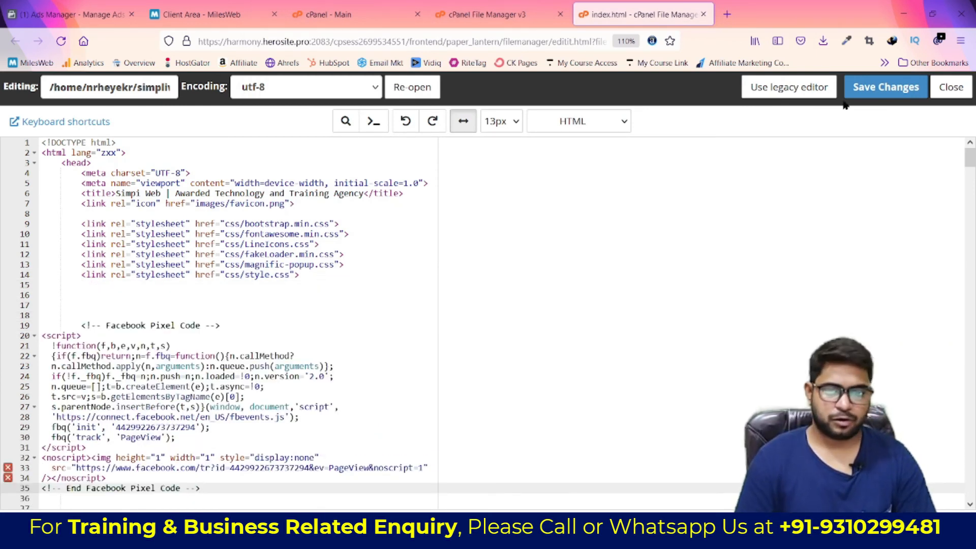
click(897, 88)
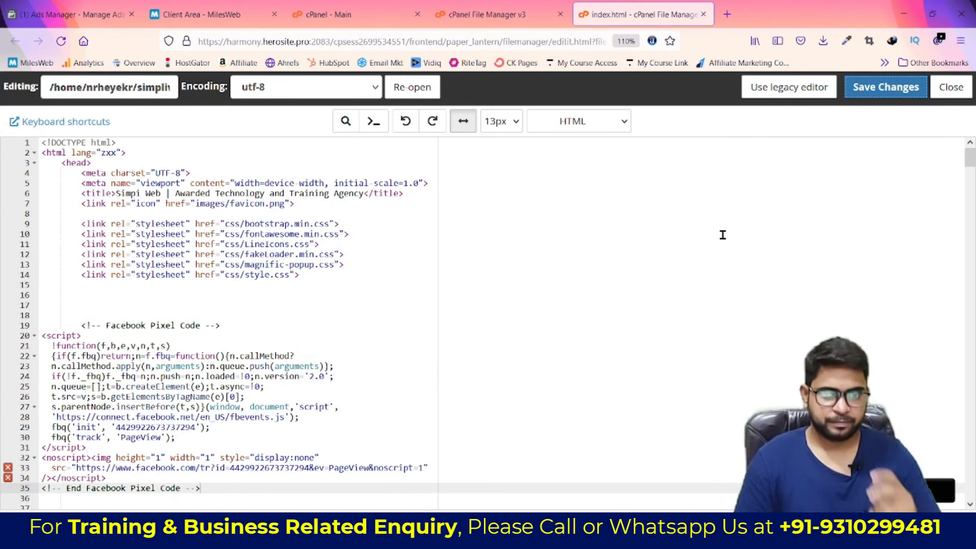
click(728, 8)
Send test traffic to the Simpli Web site address from the Test the base code field.
text(simpli-web.in/)
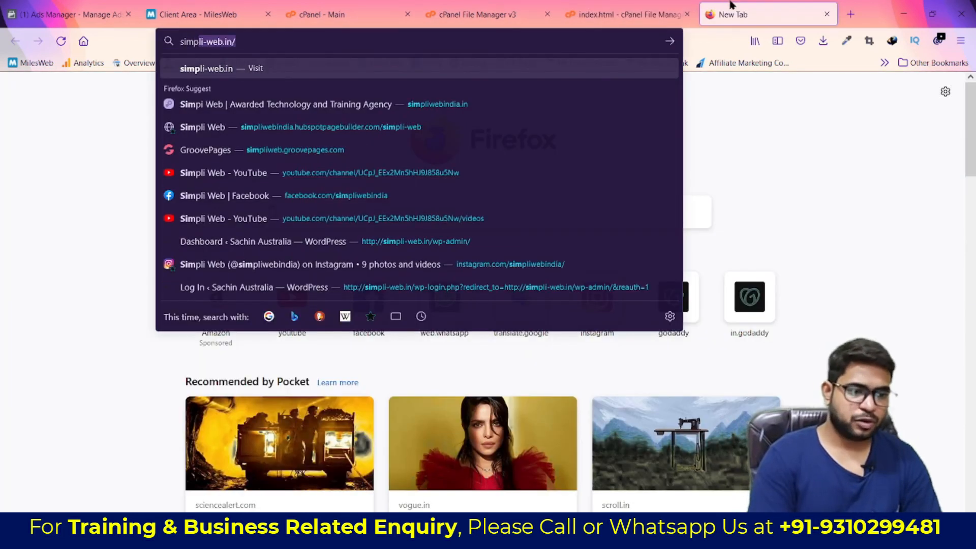
key(Down)
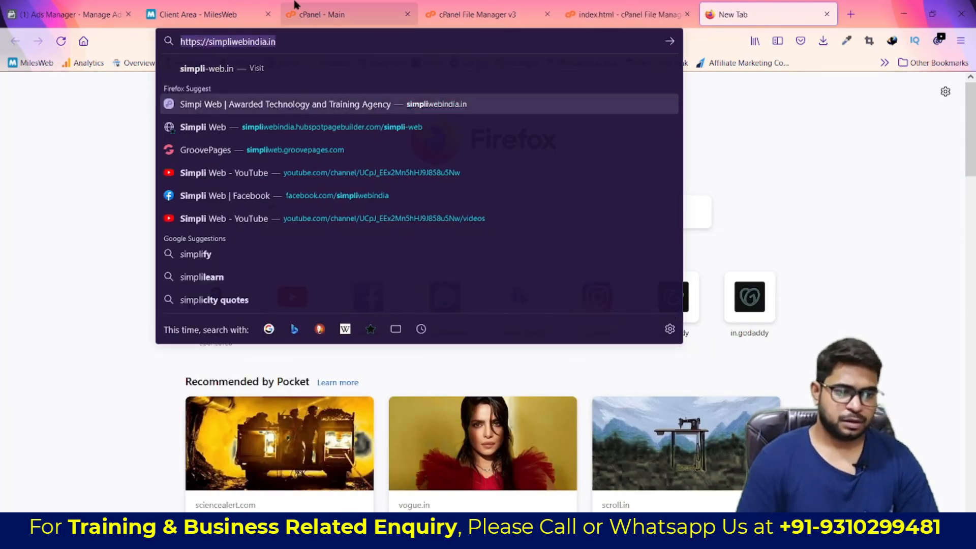
click(71, 14)
scroll(564, 371, down, 5)
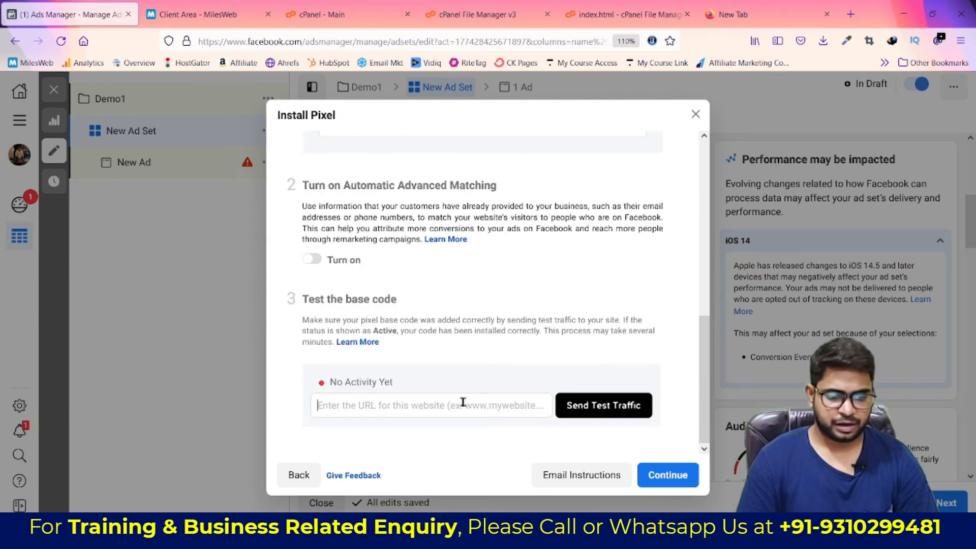
click(462, 405)
text(https://simpliwebindia.in/)
click(584, 405)
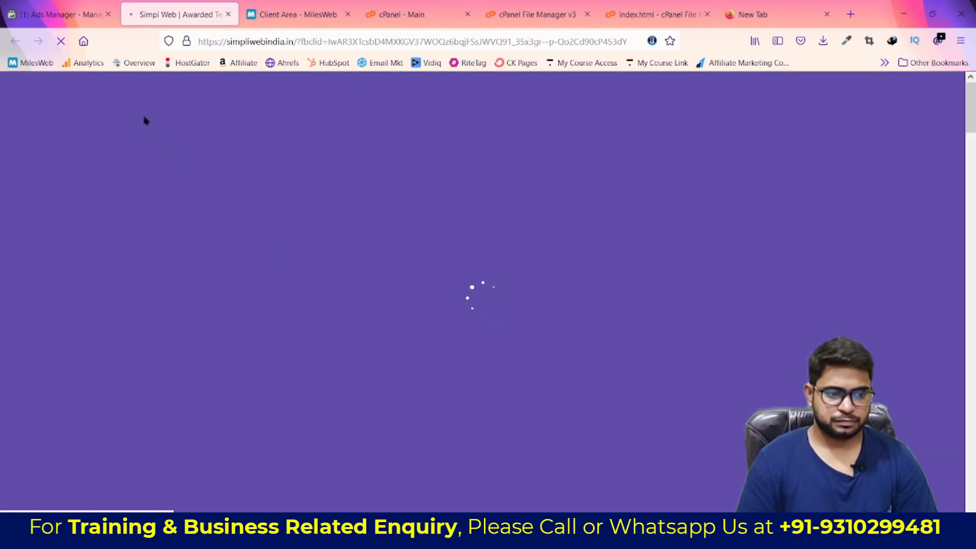
Confirm the base code test shows Active and continue past the installation step.
click(66, 15)
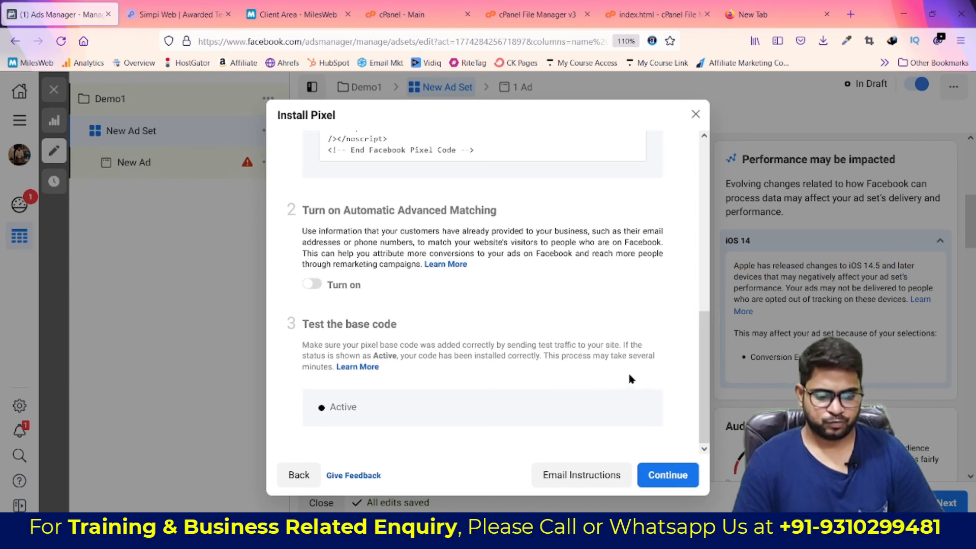
double_click(348, 409)
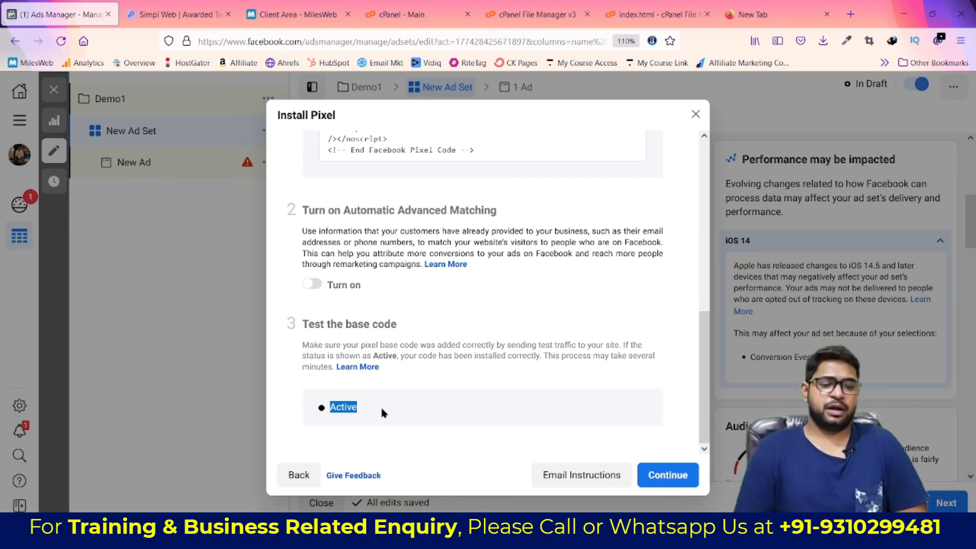
click(660, 475)
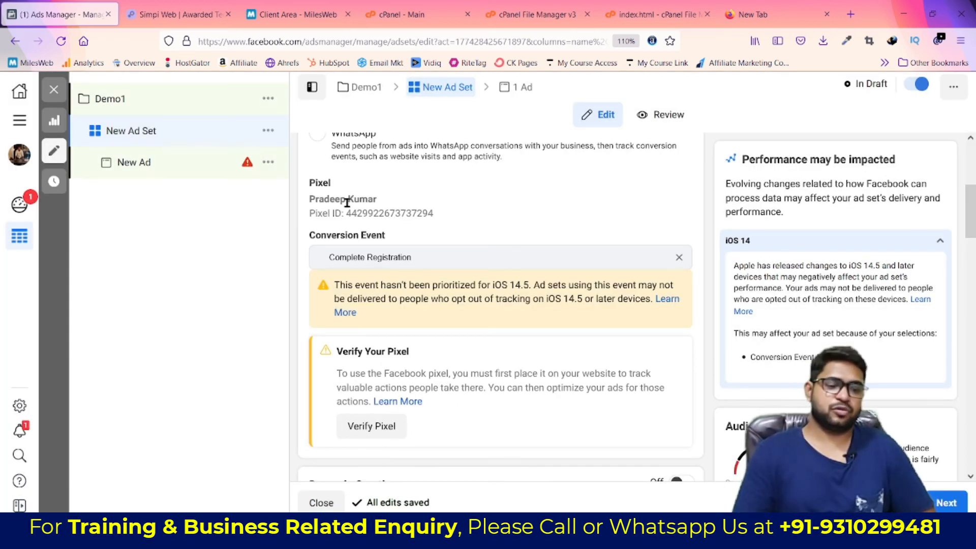
triple_click(380, 256)
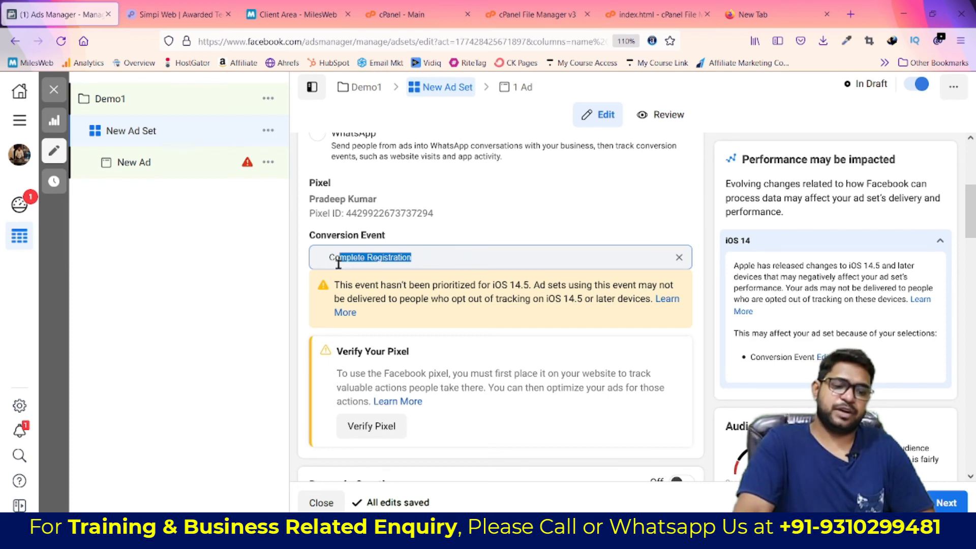
scroll(457, 284, down, 10)
scroll(455, 294, down, 10)
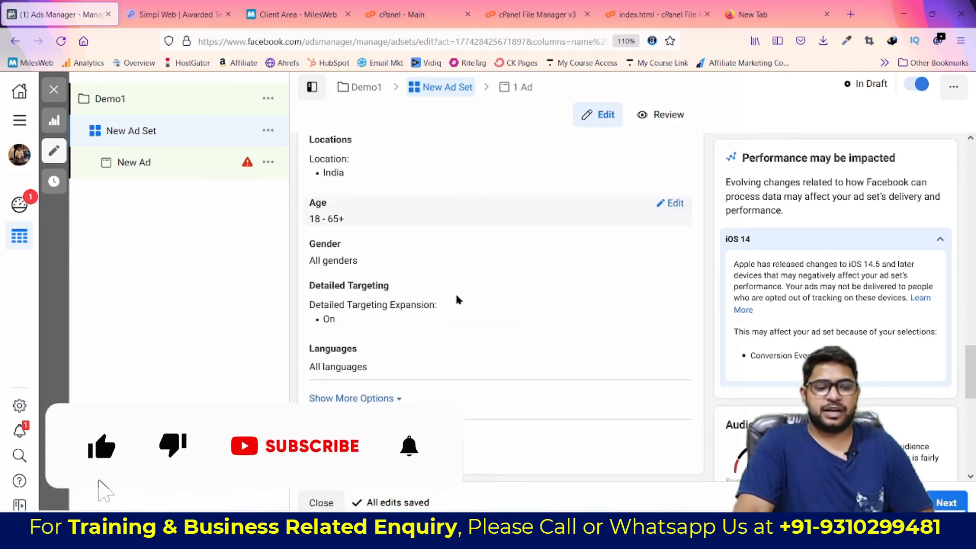
scroll(457, 300, down, 3)
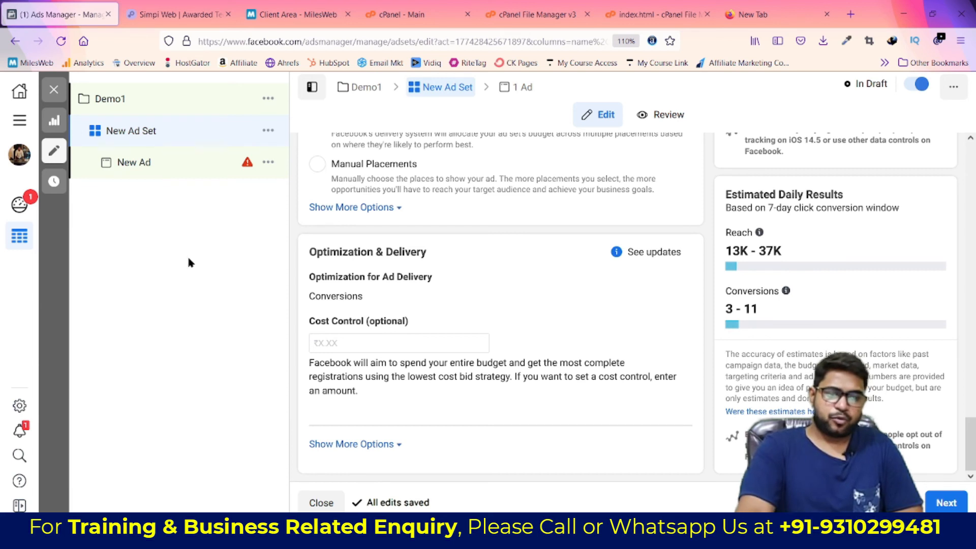
Open the Demo1 New Ad, click into its Primary Text, then switch to the Facebook Pixel slide show.
click(147, 161)
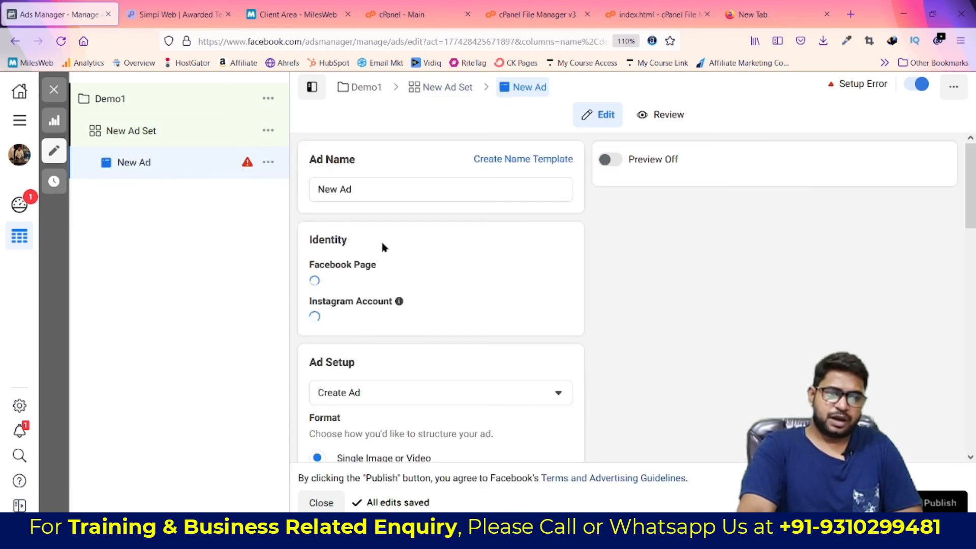
scroll(394, 261, down, 3)
scroll(395, 261, down, 10)
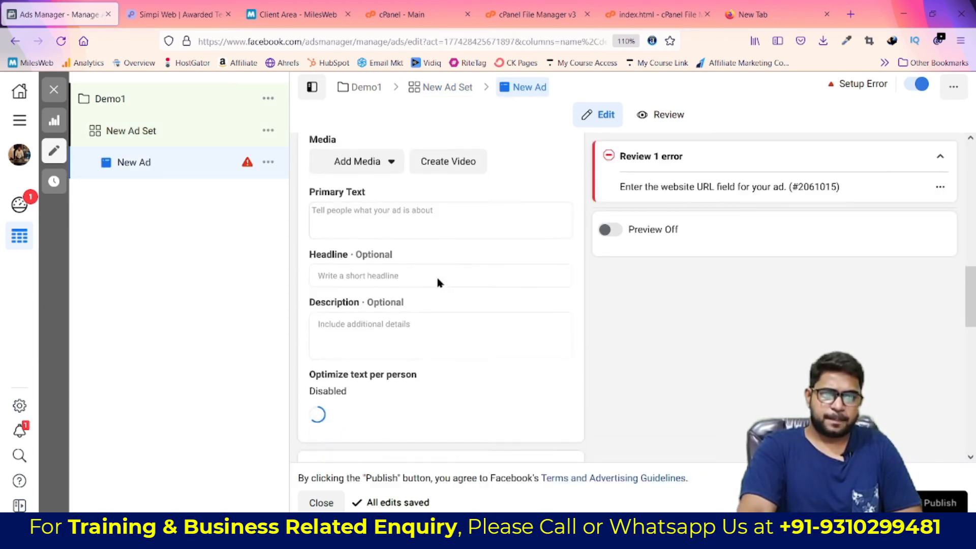
scroll(436, 280, up, 4)
scroll(450, 305, down, 3)
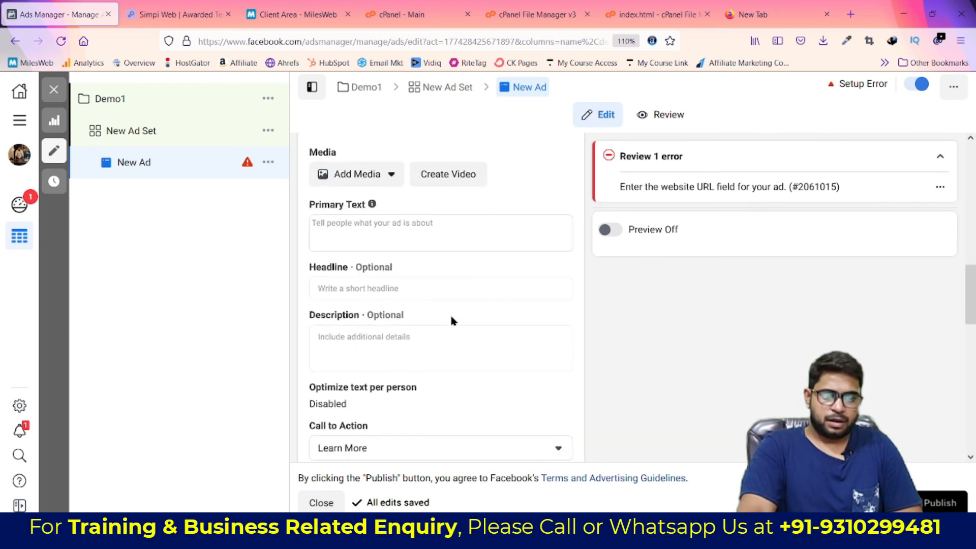
click(413, 229)
scroll(441, 255, up, 3)
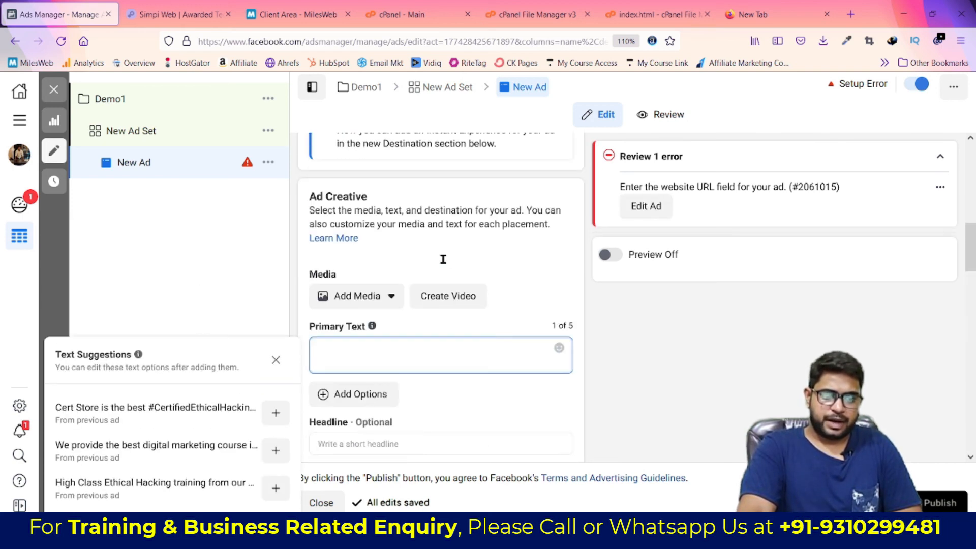
scroll(422, 229, down, 4)
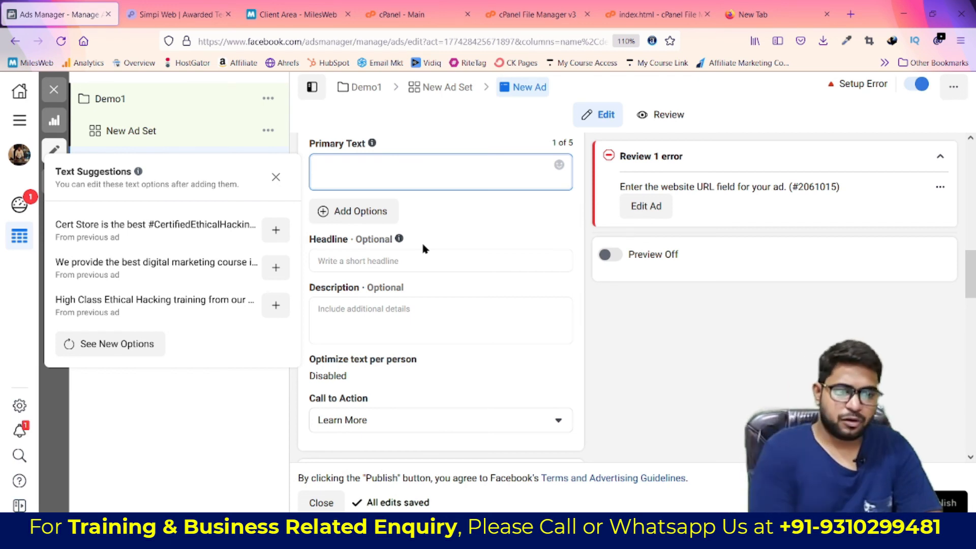
key(alt+Tab)
key(Tab)
key(Tab)
key(Tab)
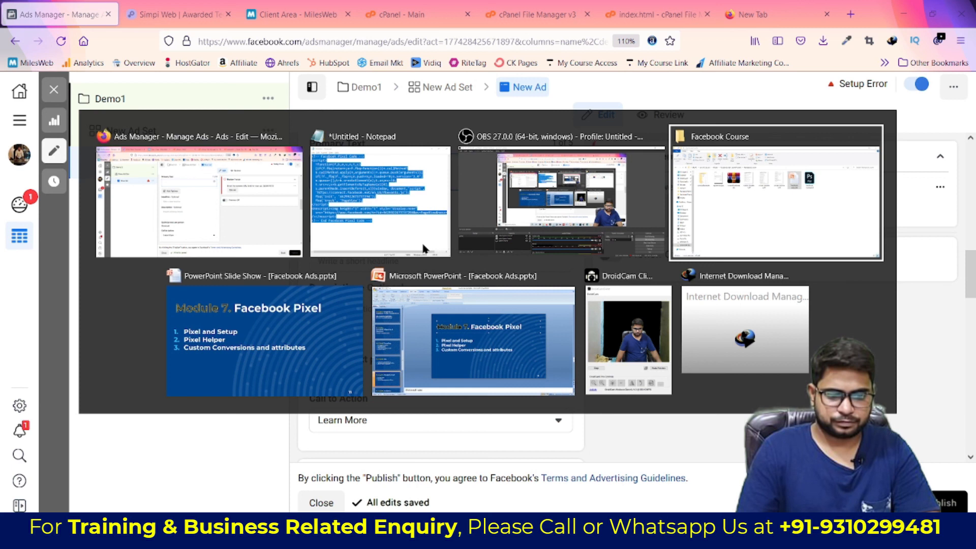